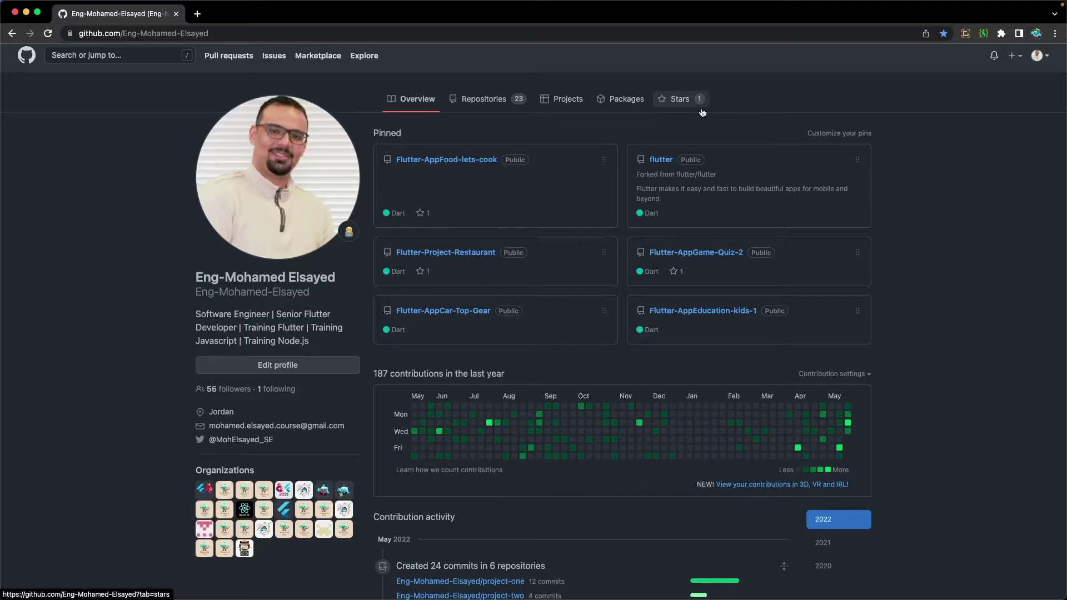
Start a new organization from the + menu and scroll through the Free, Team and Enterprise plans
click(1012, 56)
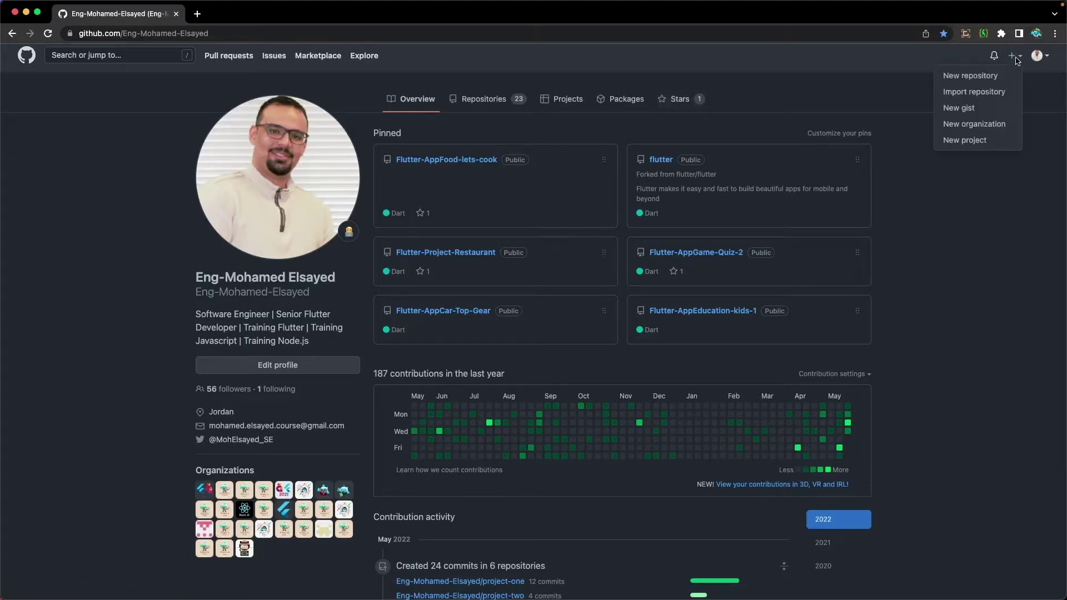
click(970, 124)
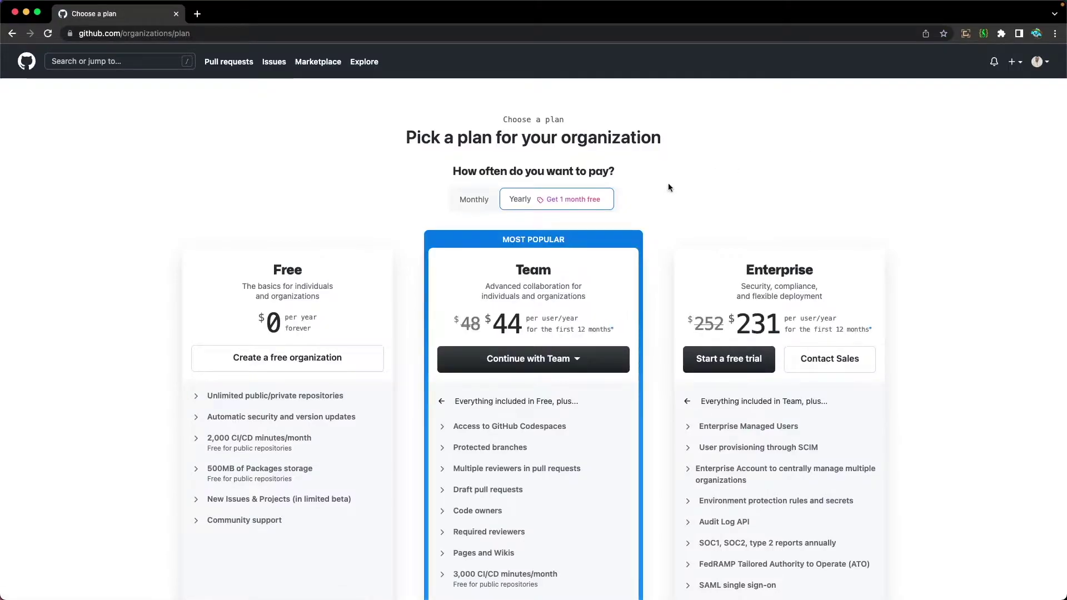
scroll(669, 185, down, 1)
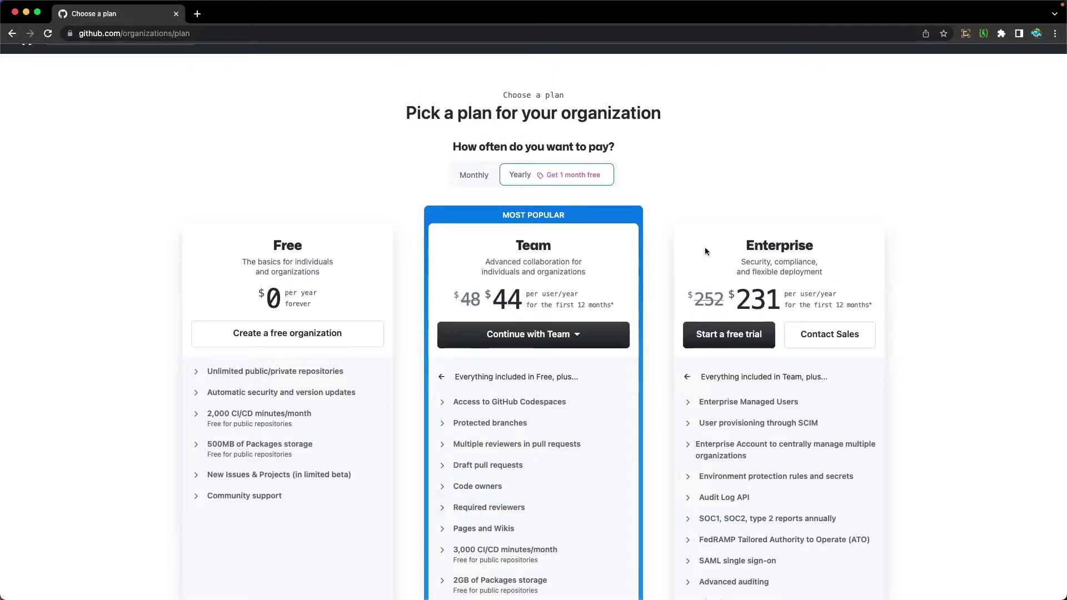
scroll(288, 276, down, 2)
Choose the Free plan and enter the organization account name and contact e-mail address
click(270, 278)
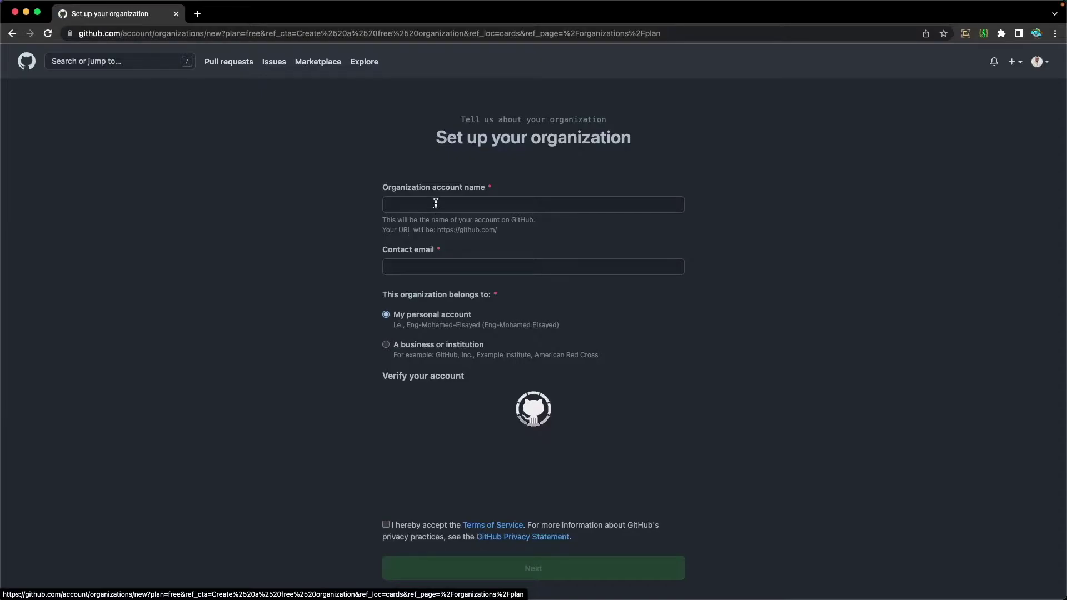
click(435, 204)
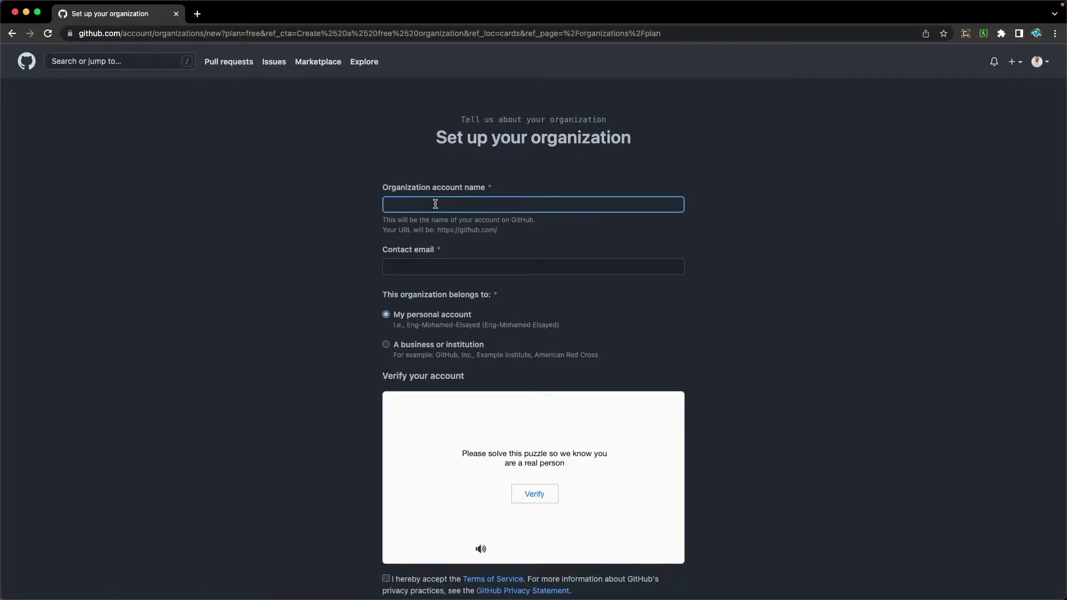
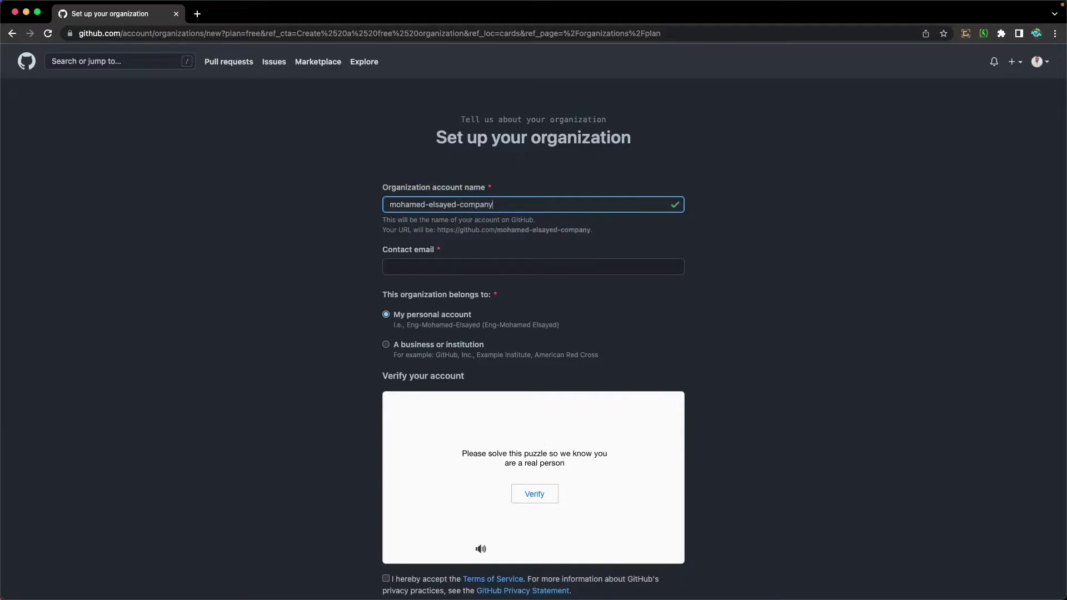
click(395, 249)
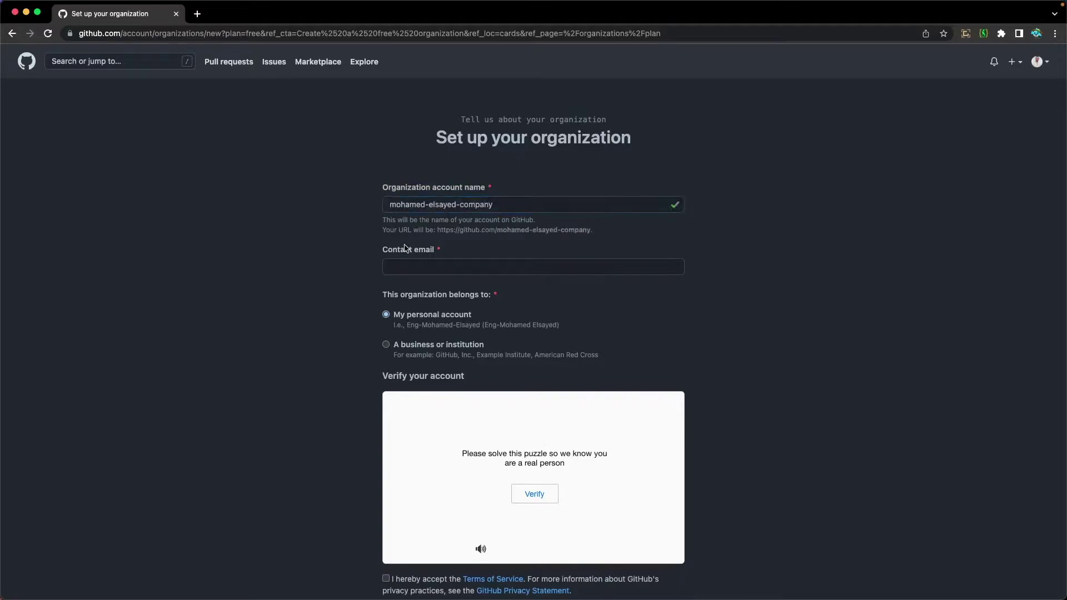
click(435, 265)
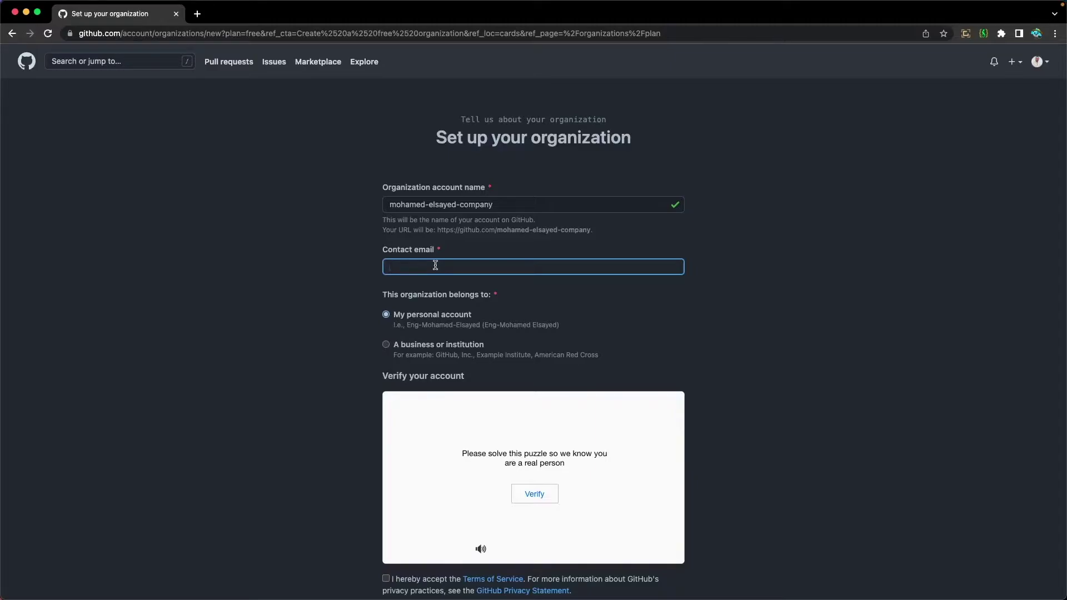
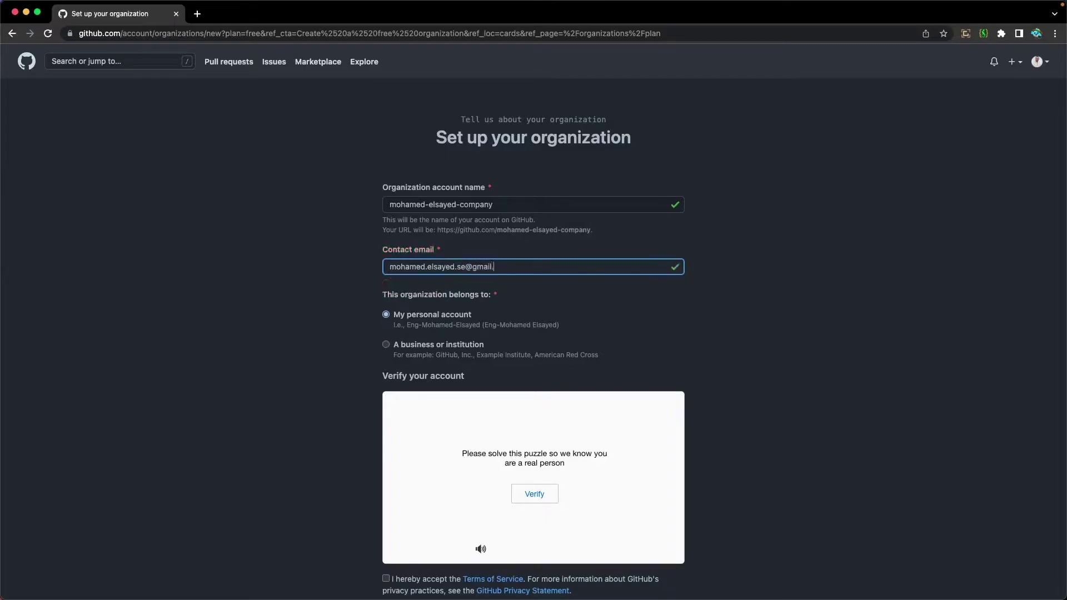
scroll(428, 274, down, 1)
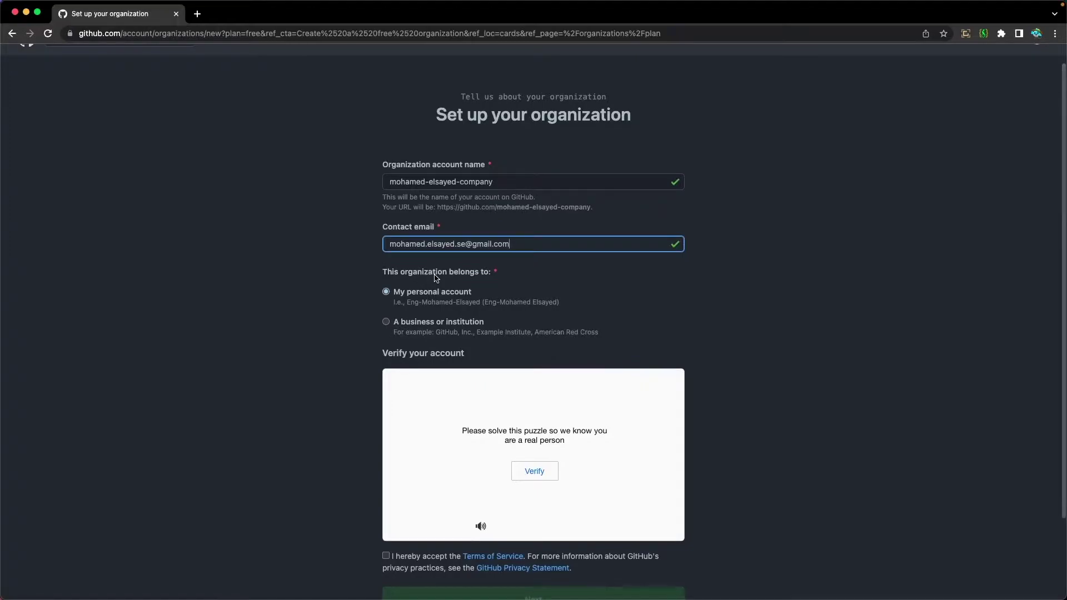
scroll(422, 327, down, 1)
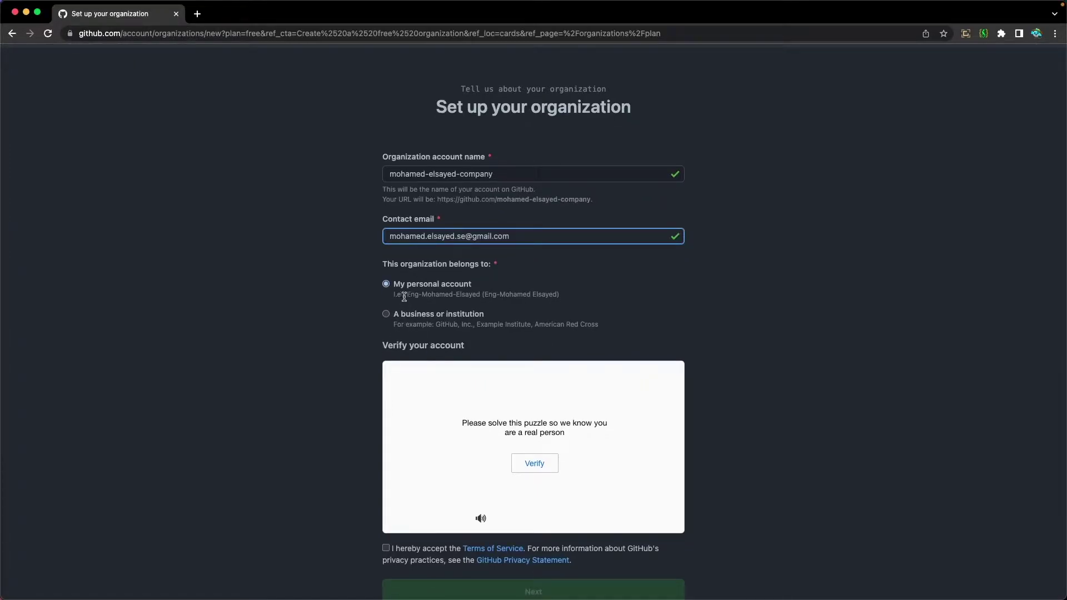
scroll(469, 295, down, 1)
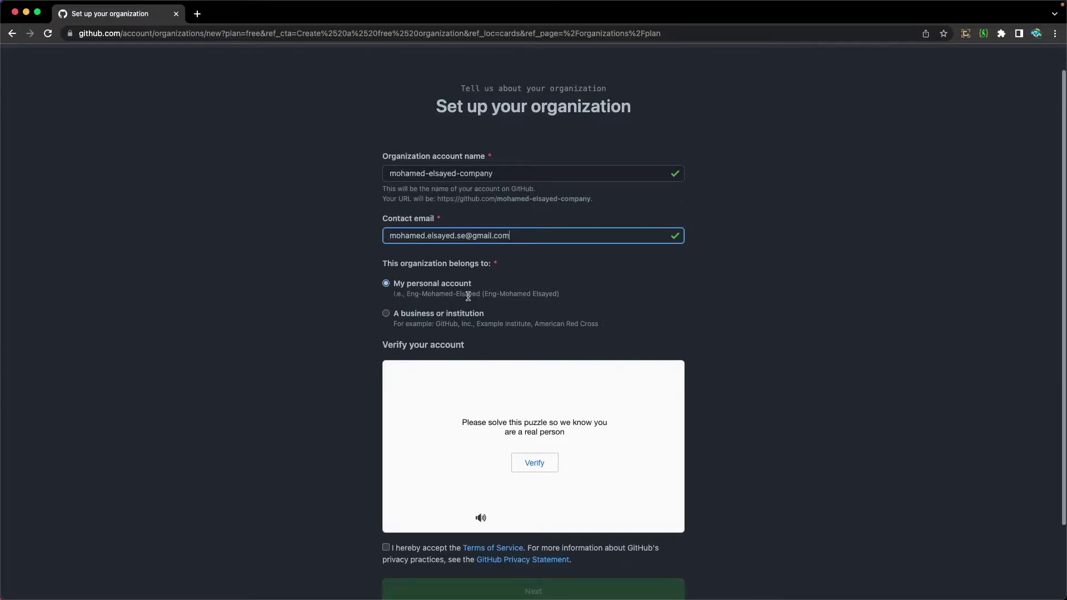
Solve the spiral-galaxy verification puzzle, accept the Terms of Service and create the organization
click(533, 464)
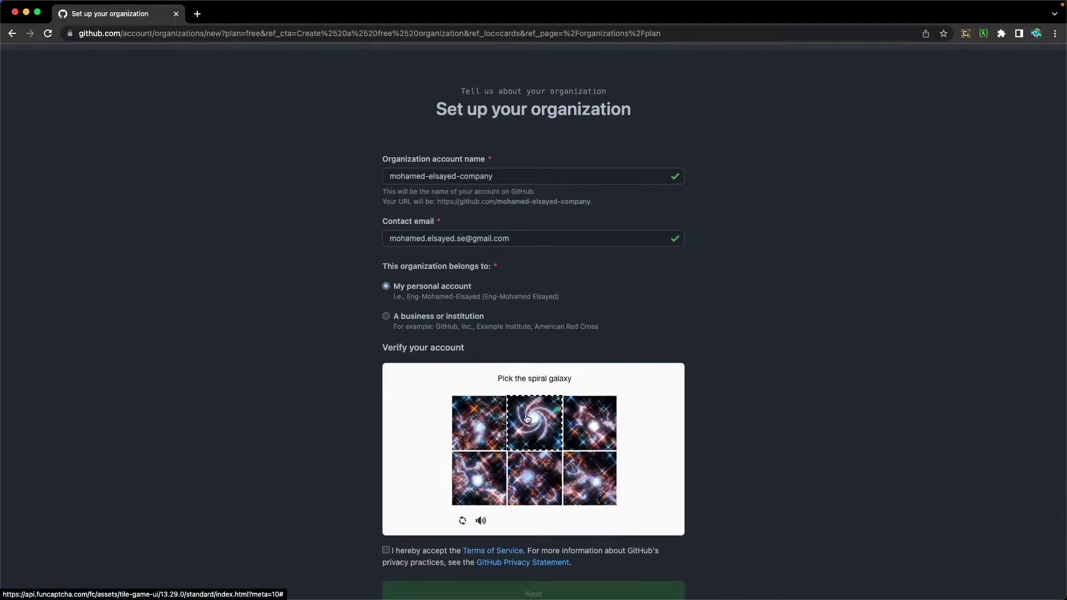
click(546, 417)
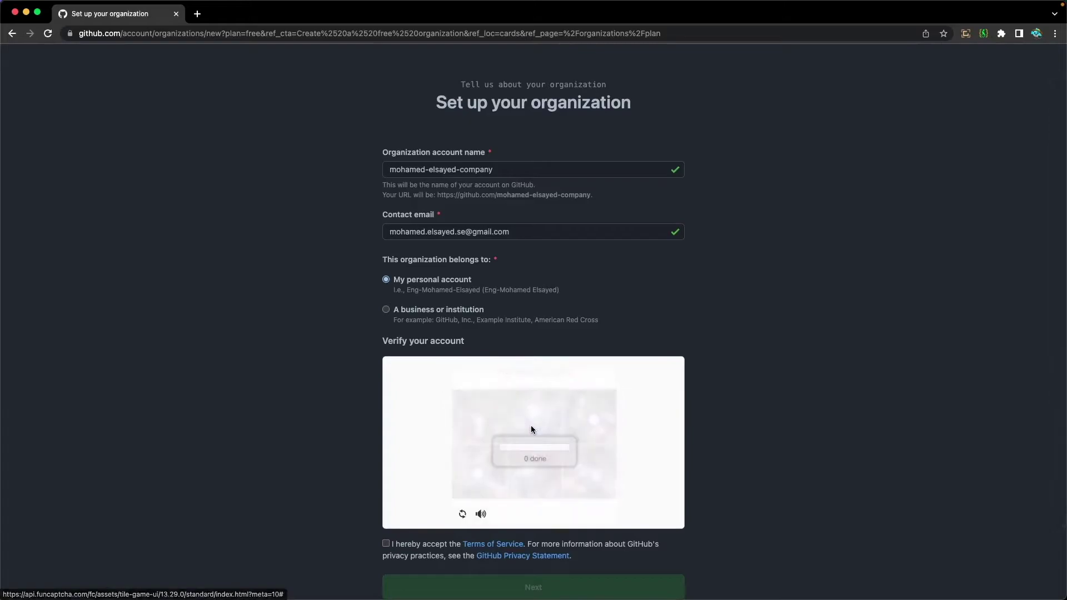
scroll(531, 431, down, 3)
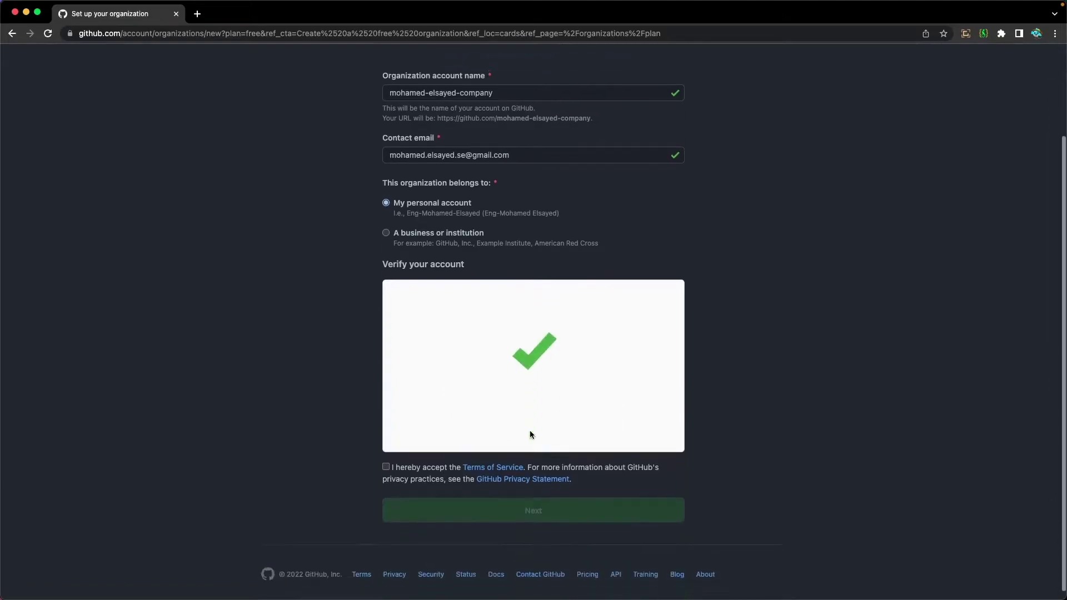
click(387, 465)
click(528, 509)
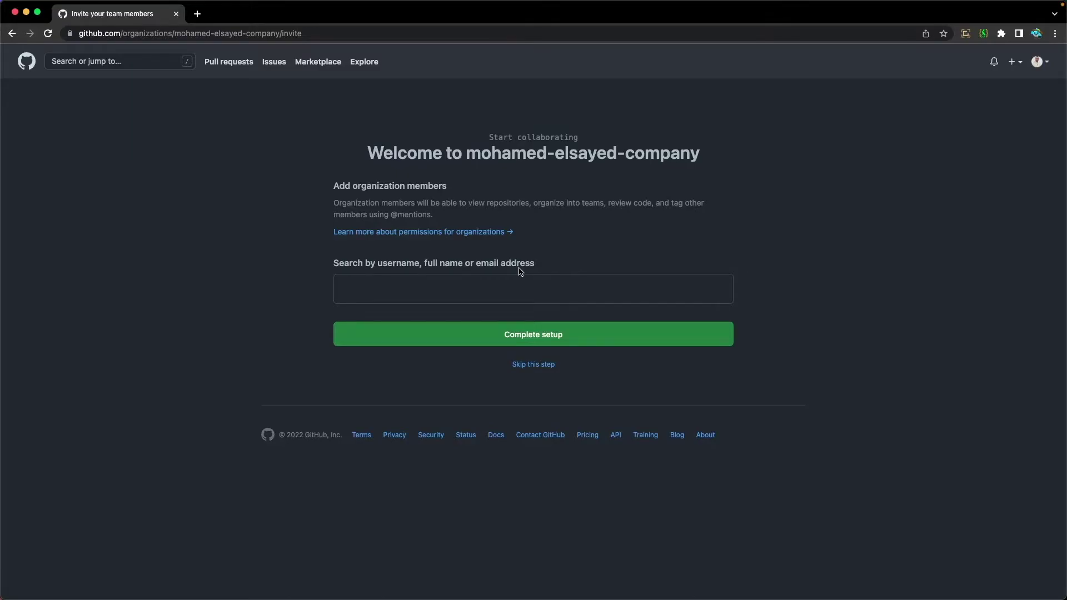
Invite a member by searching for their GitHub username, then complete the organization setup
click(495, 282)
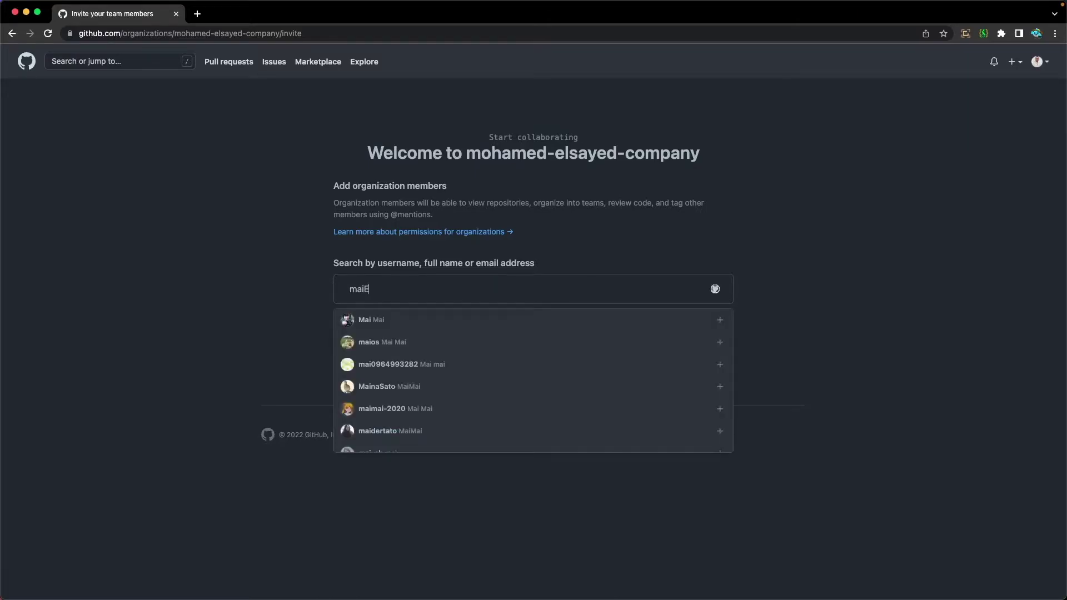
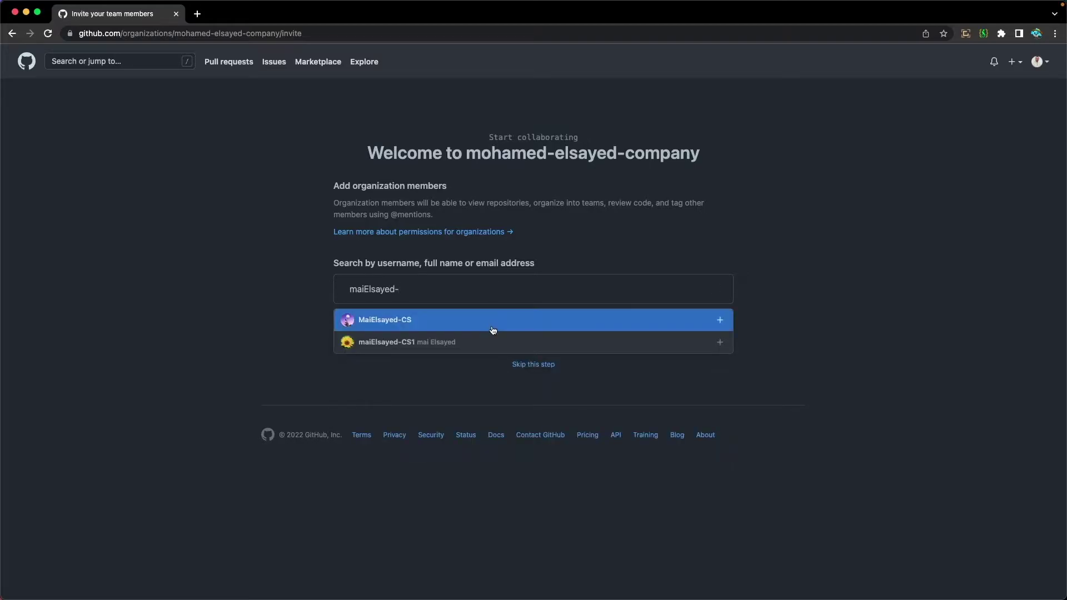
click(409, 343)
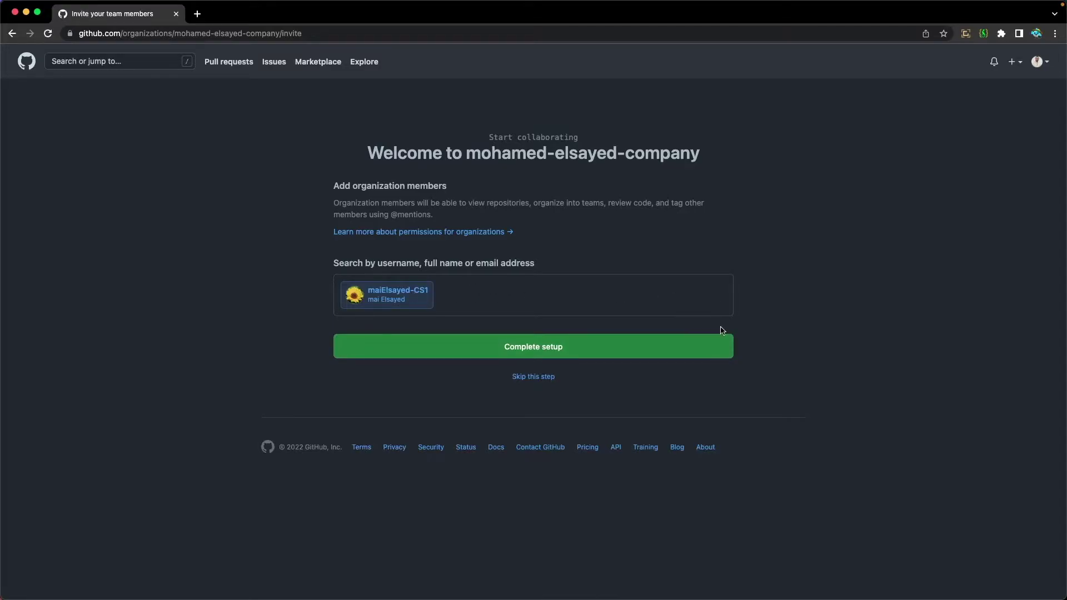
click(539, 351)
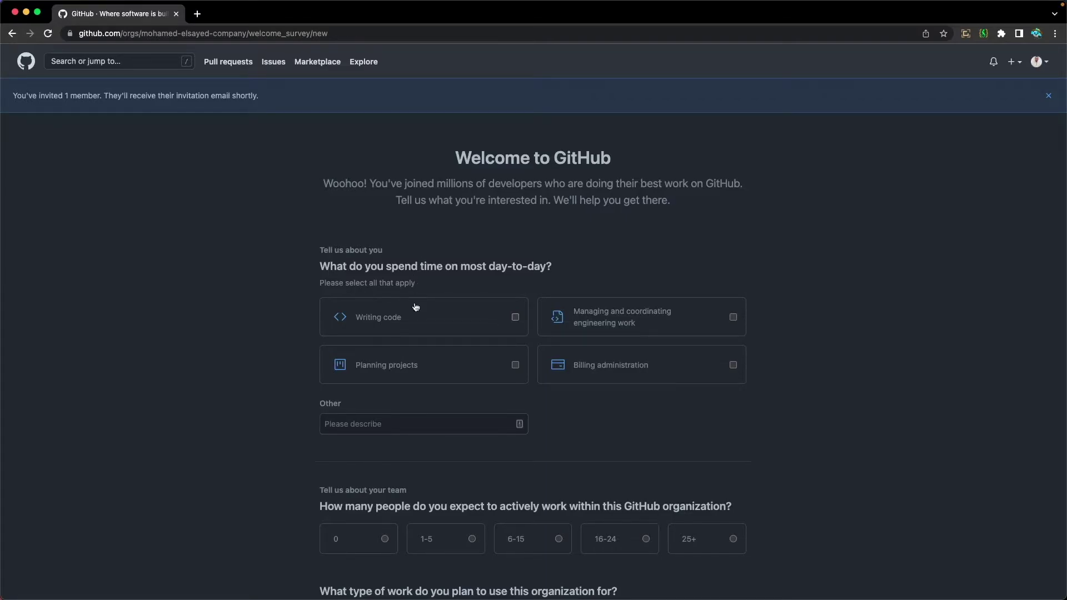
Answer the survey: daily work is writing code, team size 1-5, organization for work projects
click(516, 317)
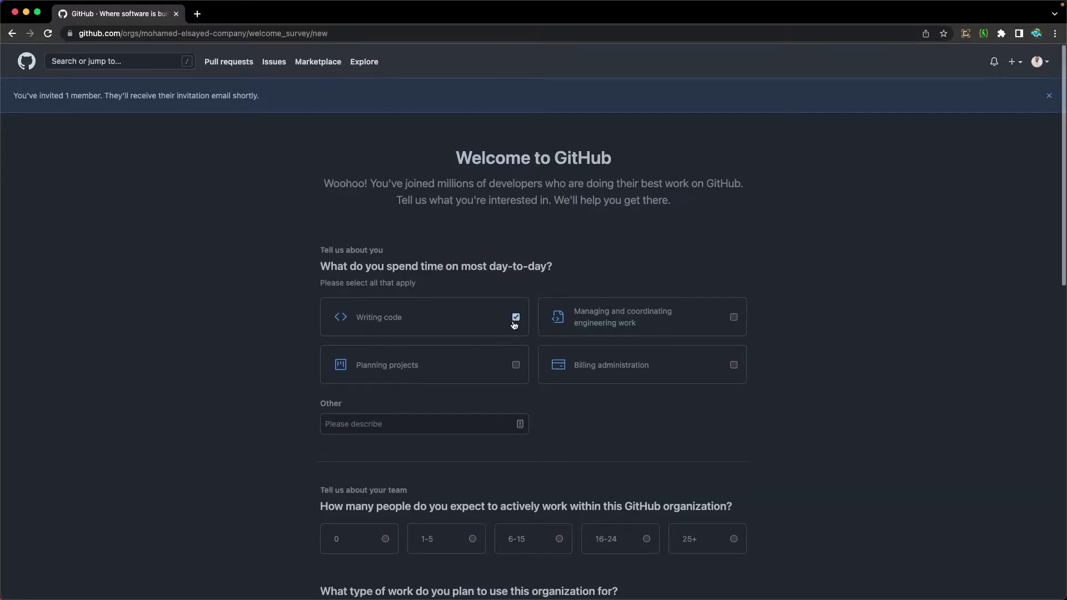
scroll(515, 322, down, 3)
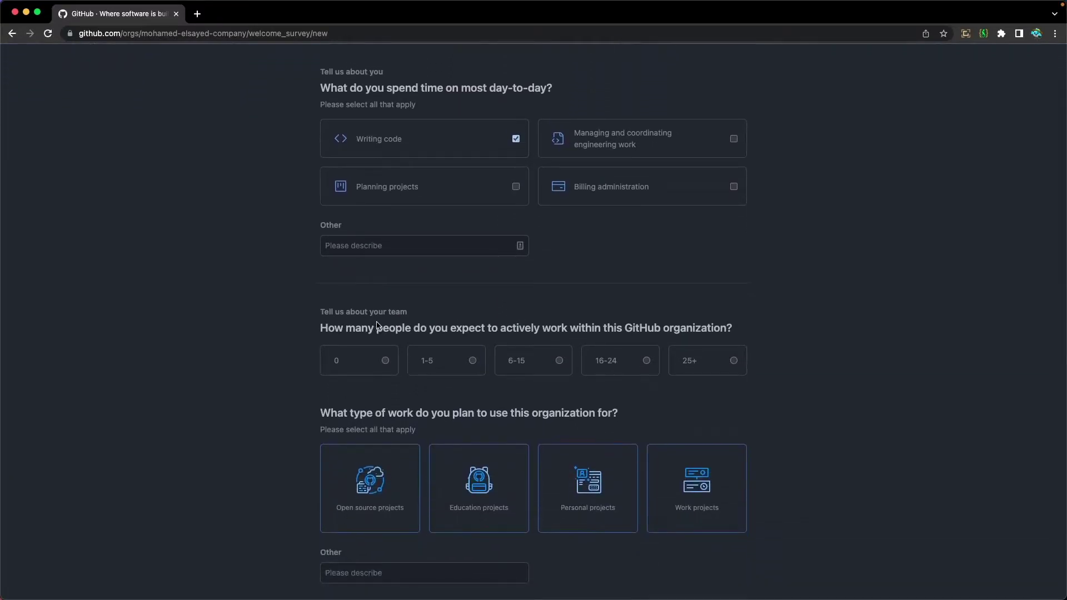
click(473, 362)
scroll(327, 335, down, 2)
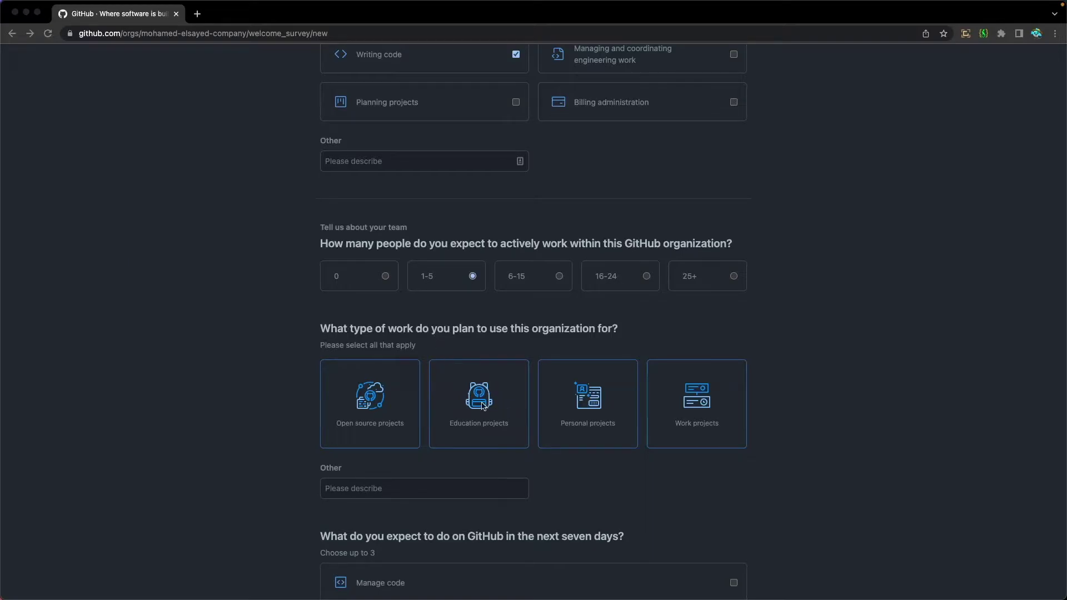
click(692, 404)
click(692, 406)
scroll(684, 410, down, 4)
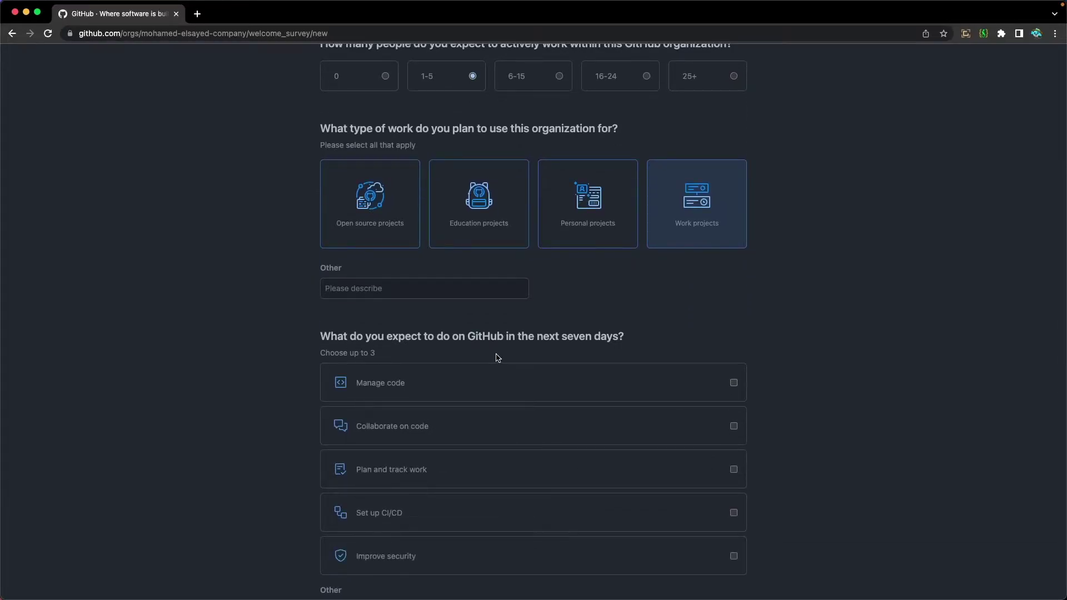
scroll(495, 357, down, 1)
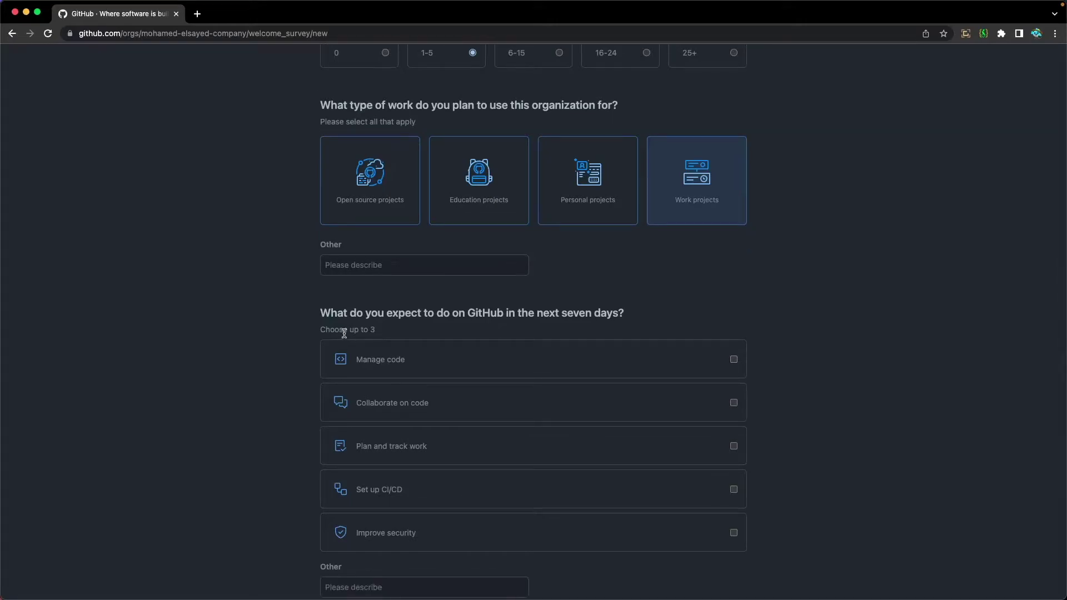
Select Manage code, Collaborate on code and Plan and track work as planned activities
click(734, 360)
click(733, 403)
click(734, 447)
scroll(516, 432, down, 5)
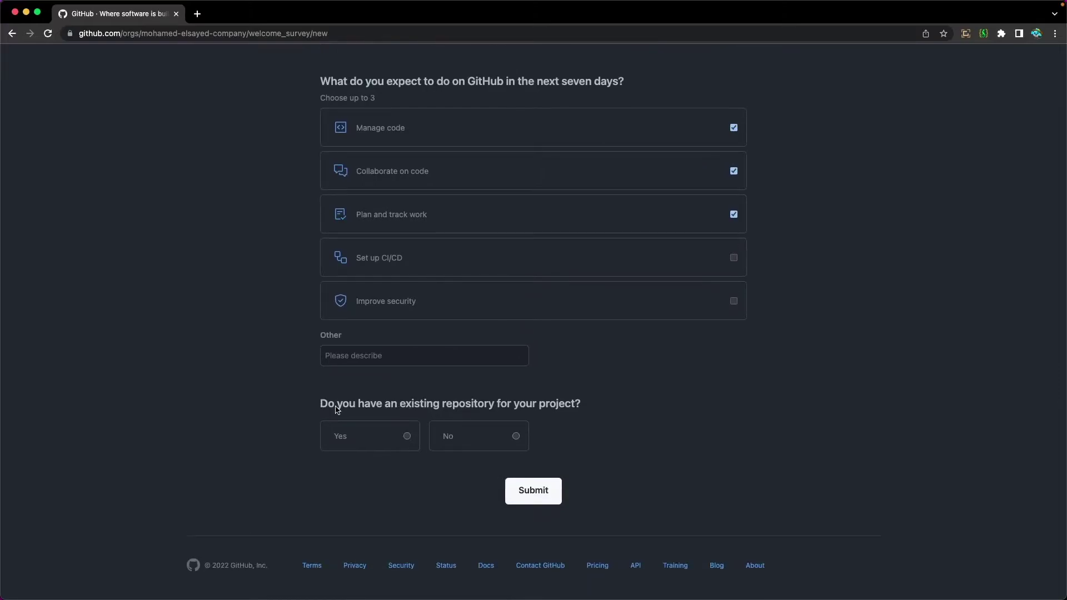
Answer No to having an existing repository and submit the welcome survey
click(517, 437)
click(409, 438)
scroll(411, 439, down, 2)
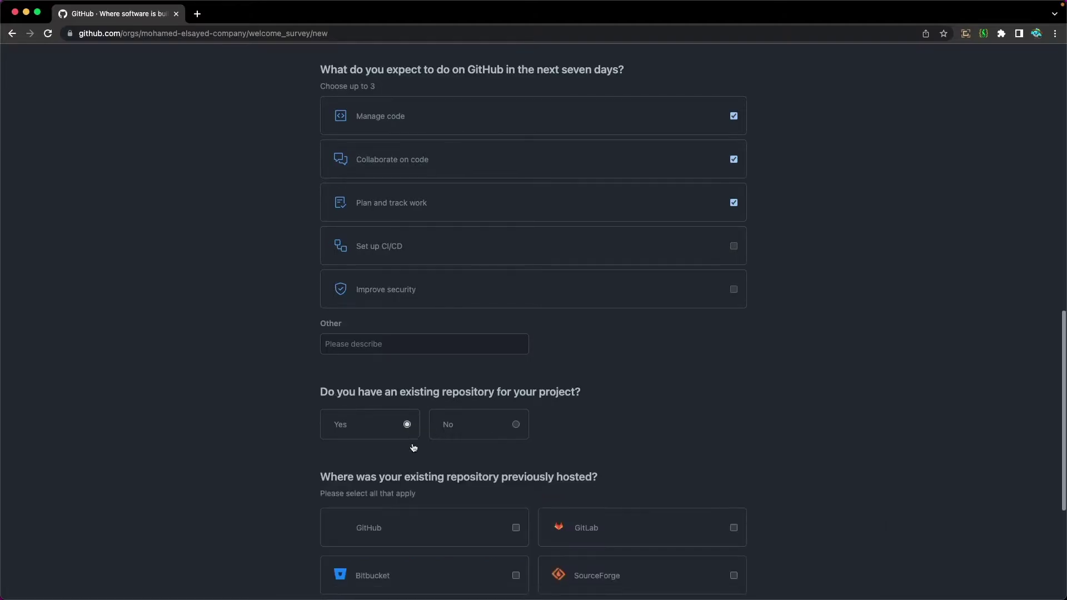
scroll(416, 445, down, 1)
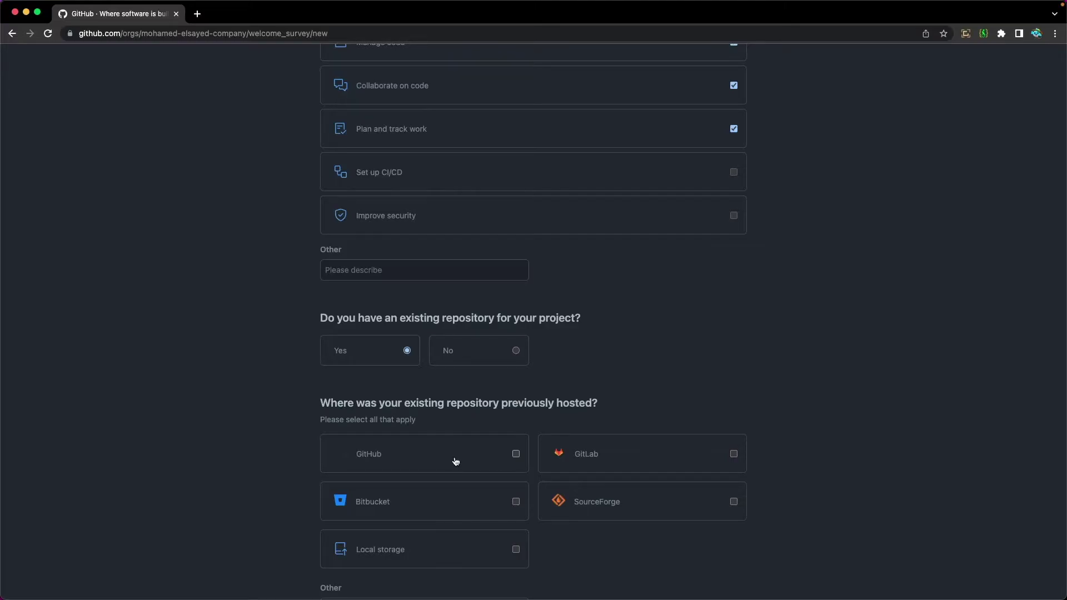
click(479, 356)
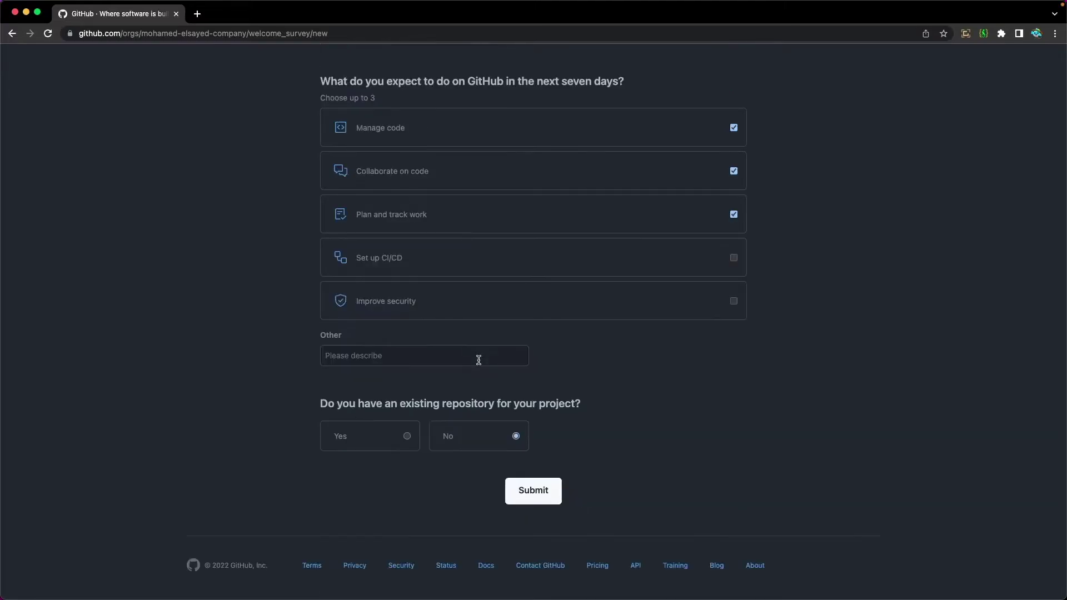
click(537, 492)
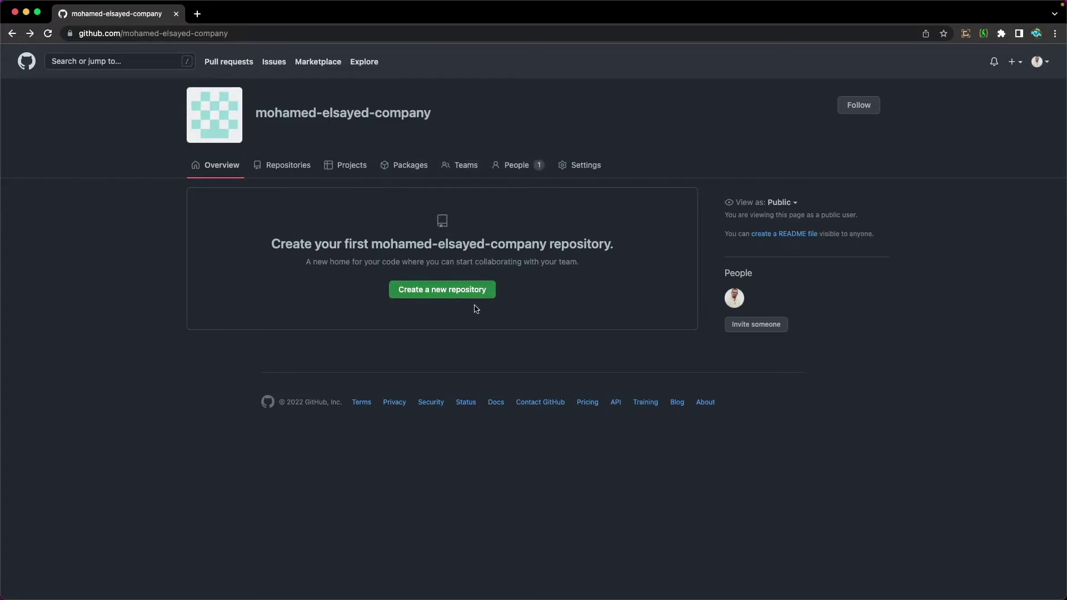
Open the Settings tab from the organization's profile page
click(583, 169)
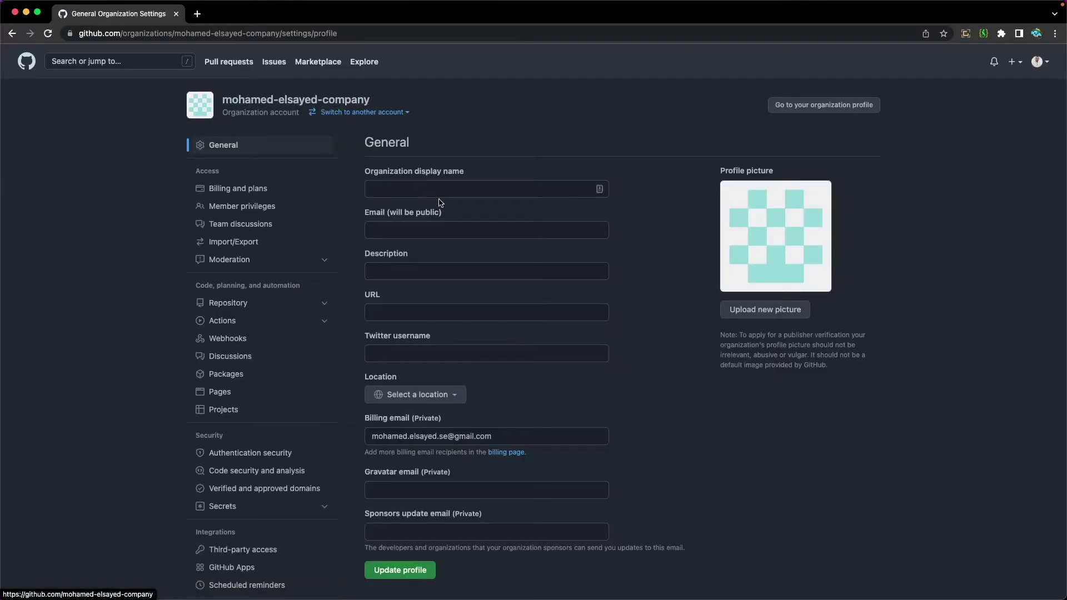
Set display name the_group, fill public email and Twitter username from autofill, and update the profile
click(423, 188)
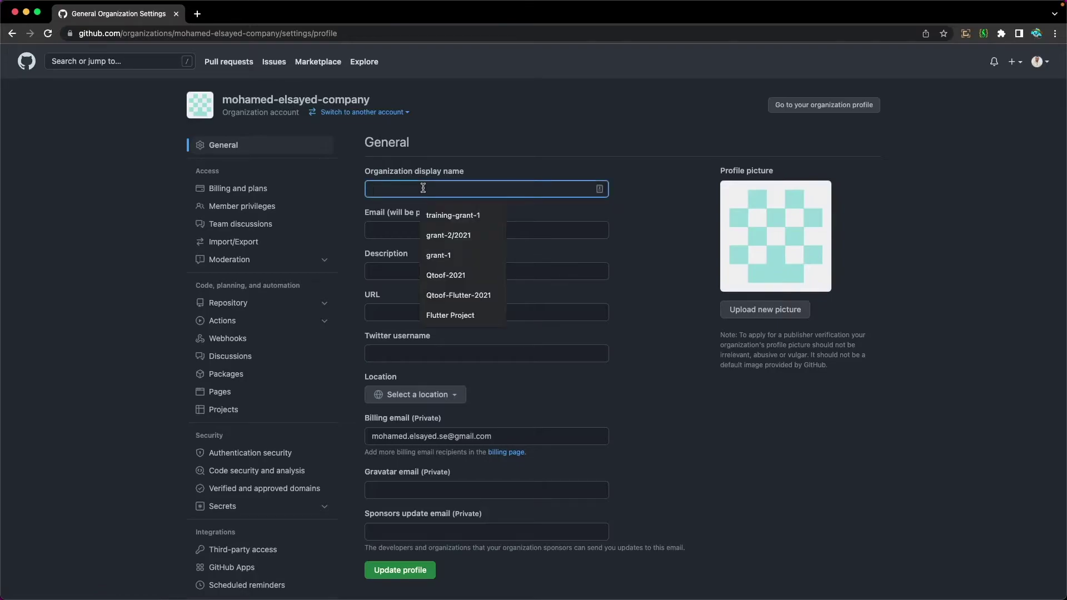
text(the_group)
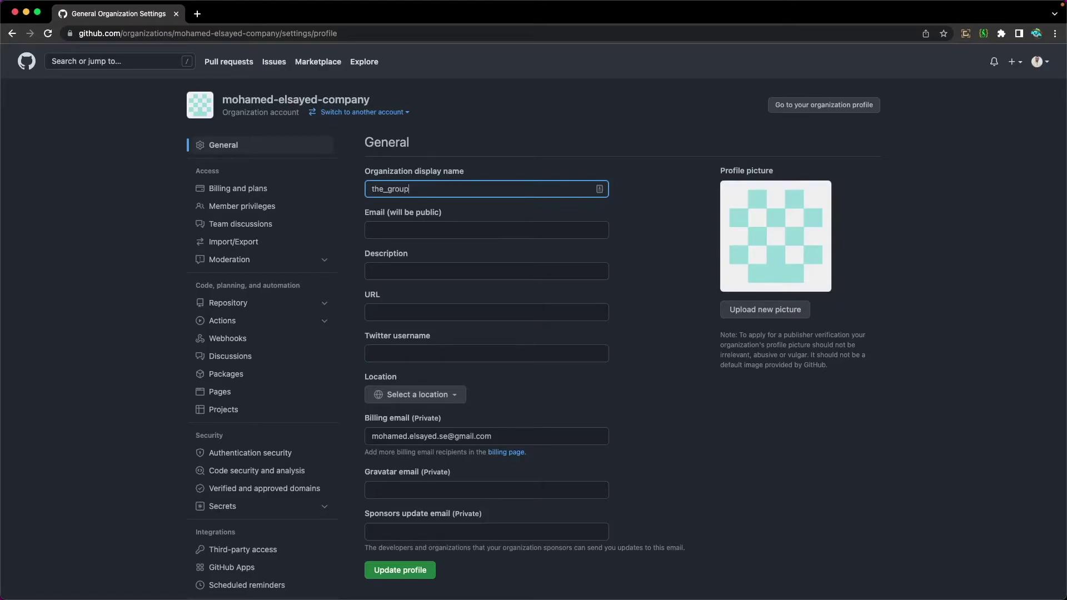
click(434, 230)
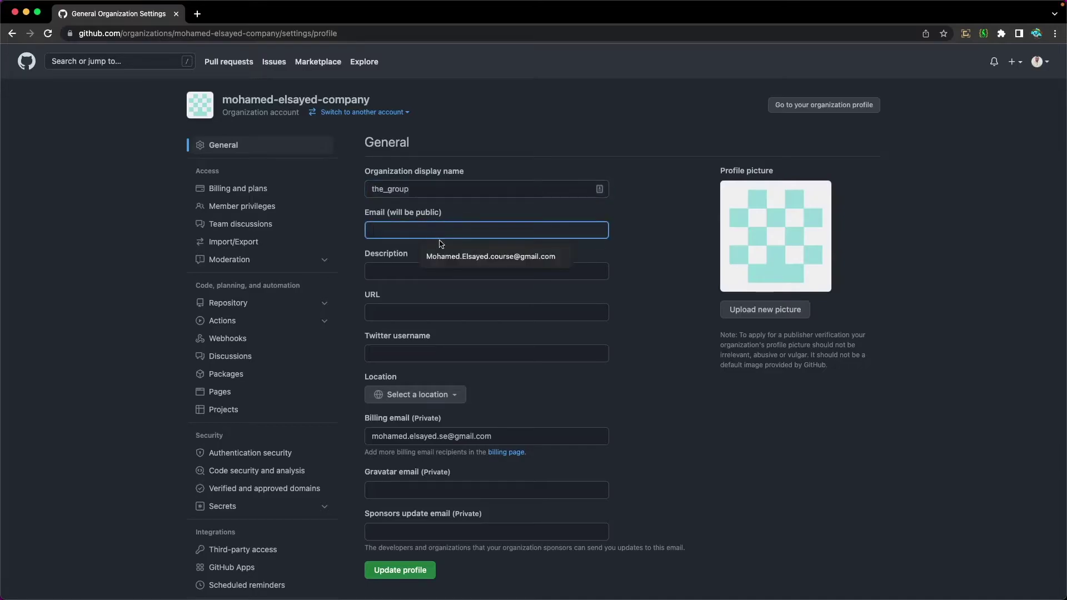
click(454, 256)
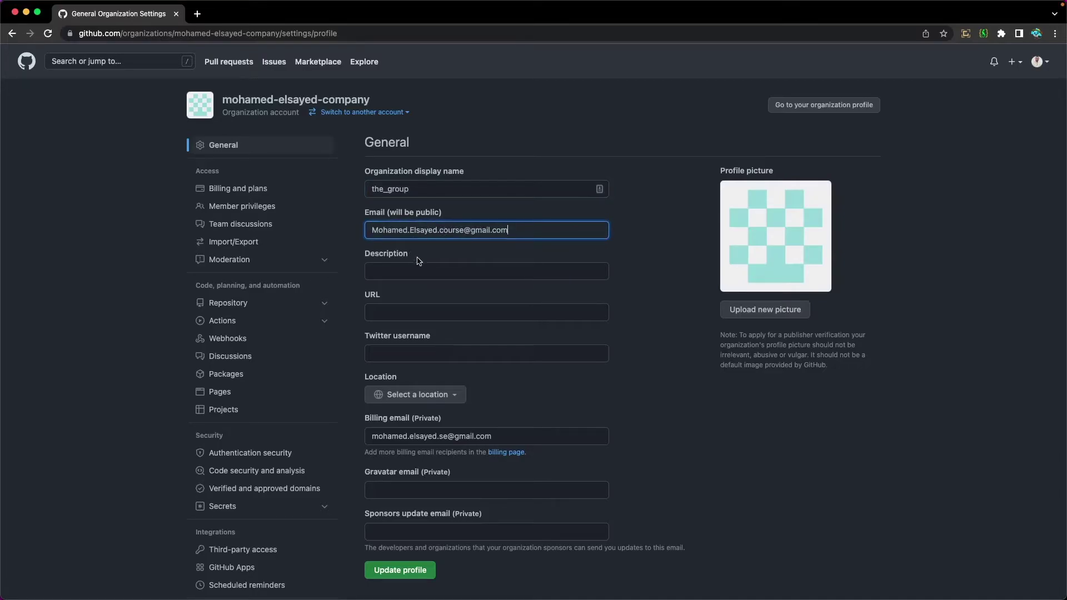
click(448, 286)
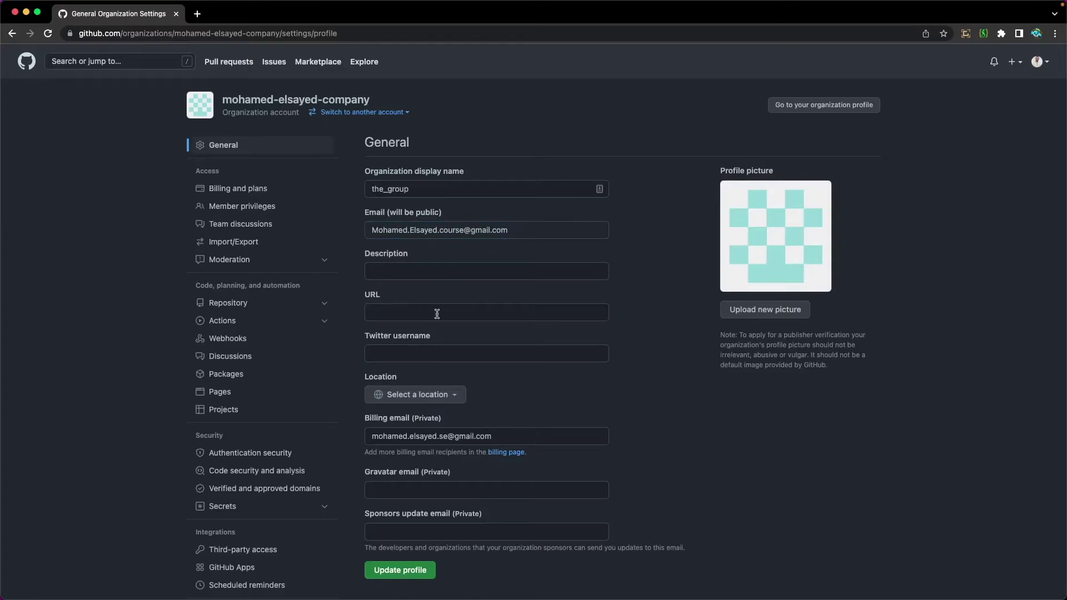
click(403, 348)
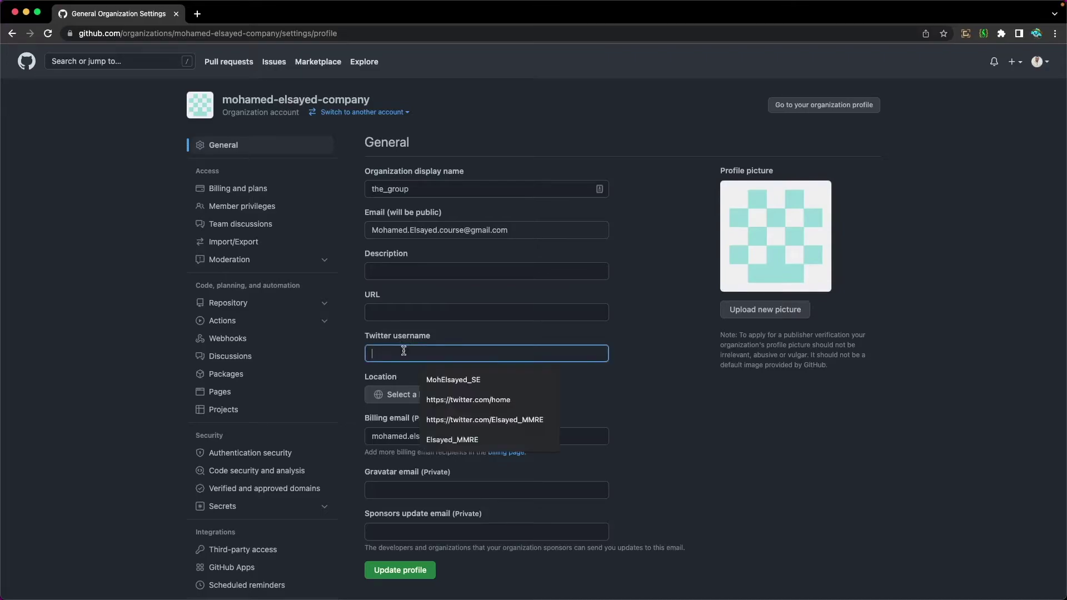
click(438, 380)
scroll(451, 377, down, 5)
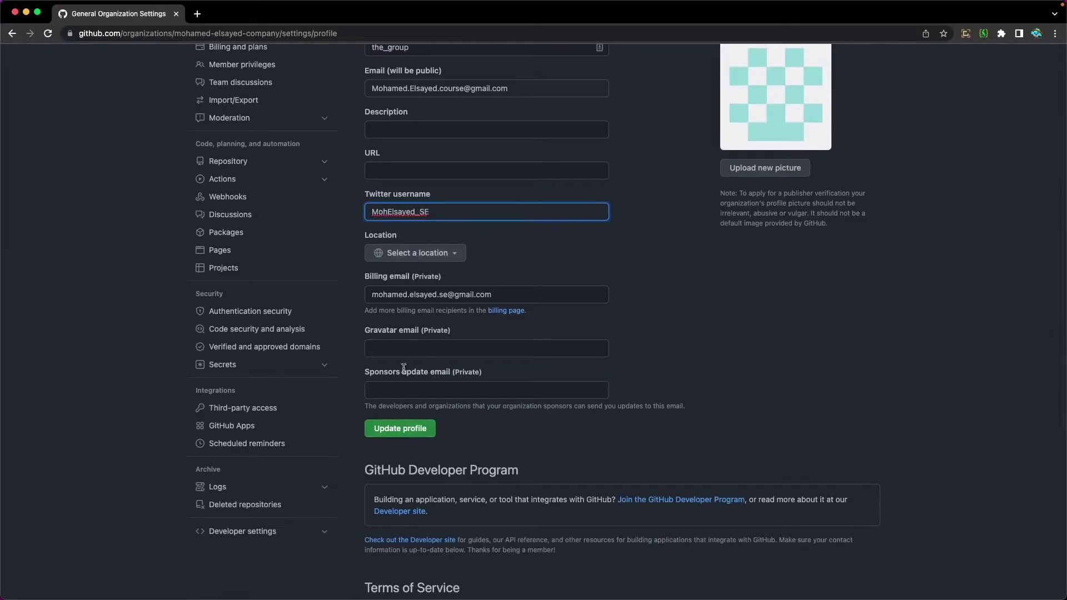
click(408, 426)
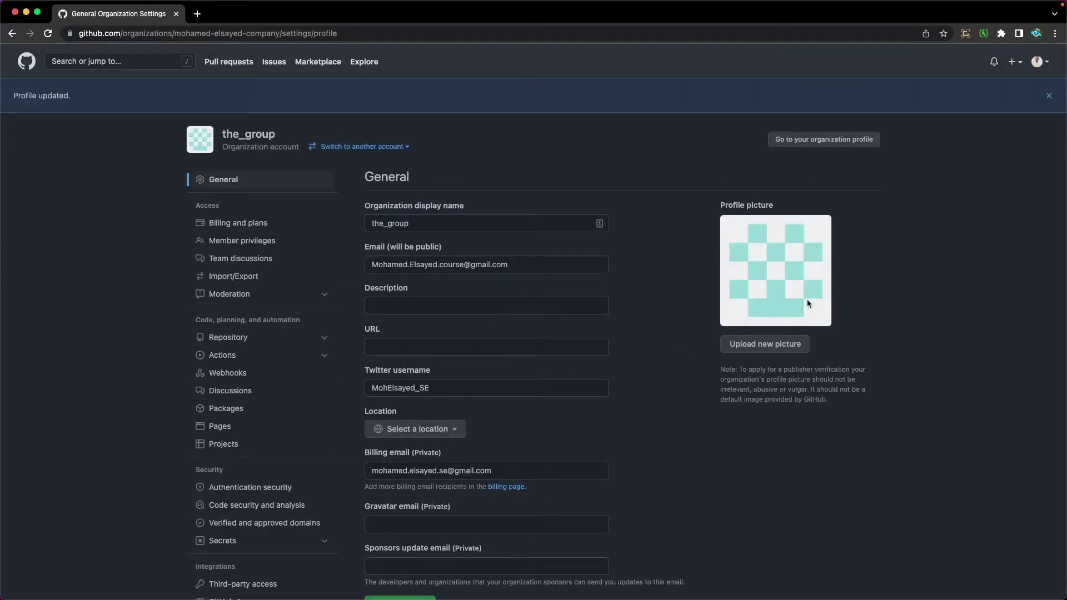
Upload images.png from Downloads and set it as the organization's profile picture
click(744, 344)
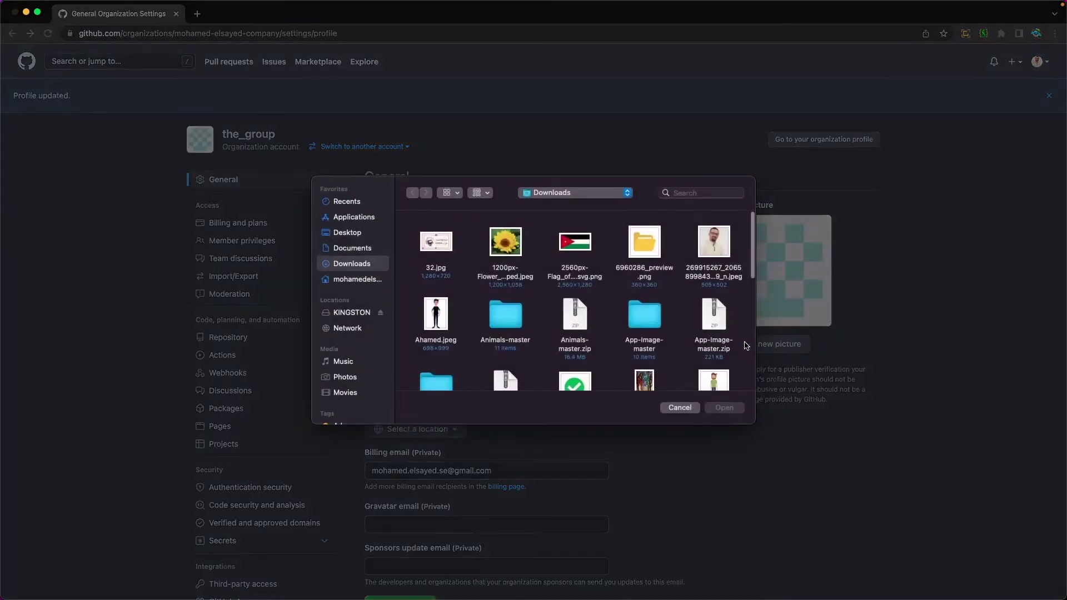
scroll(519, 300, down, 8)
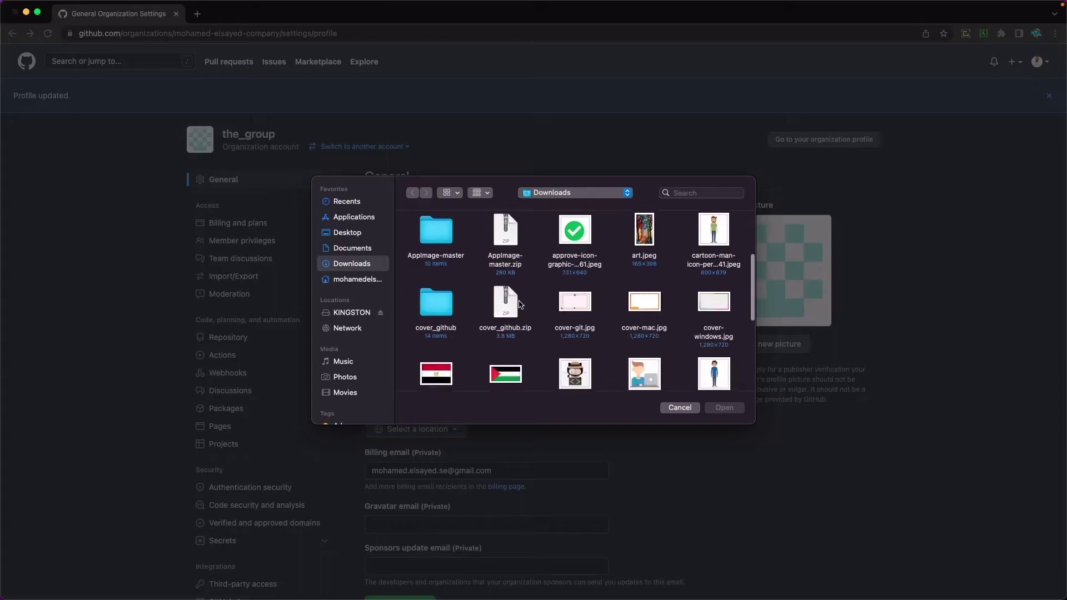
click(574, 316)
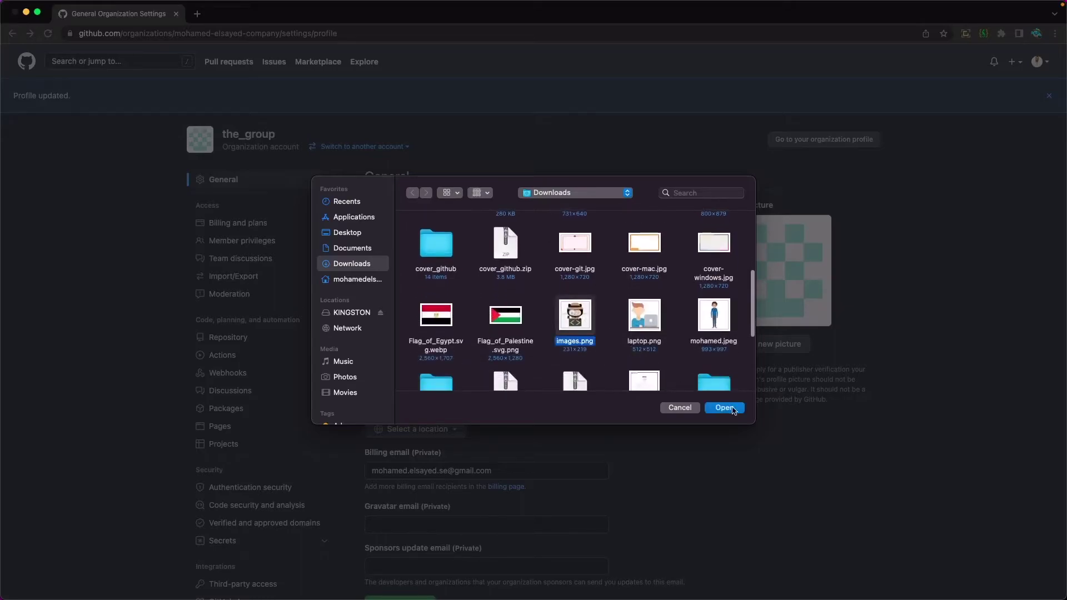
click(725, 407)
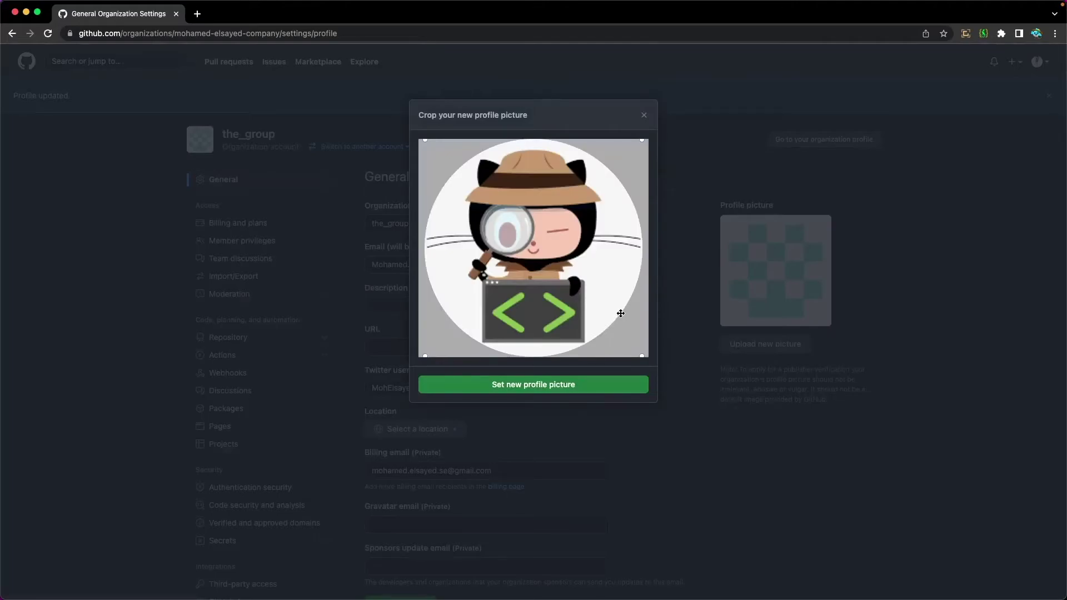
click(599, 383)
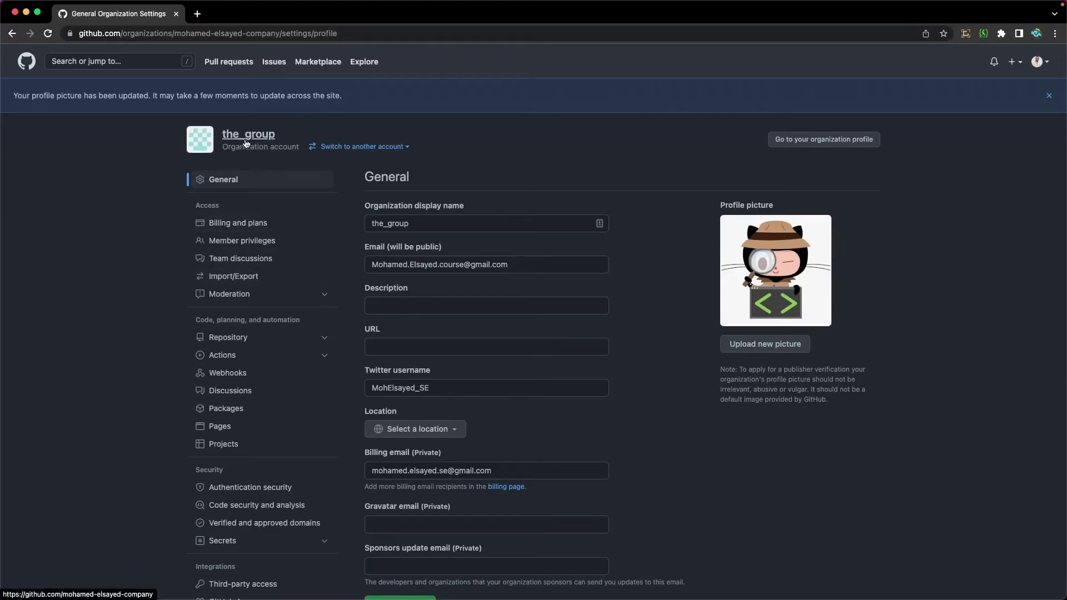
Go to the organization's People tab and view its pending invitations
click(238, 139)
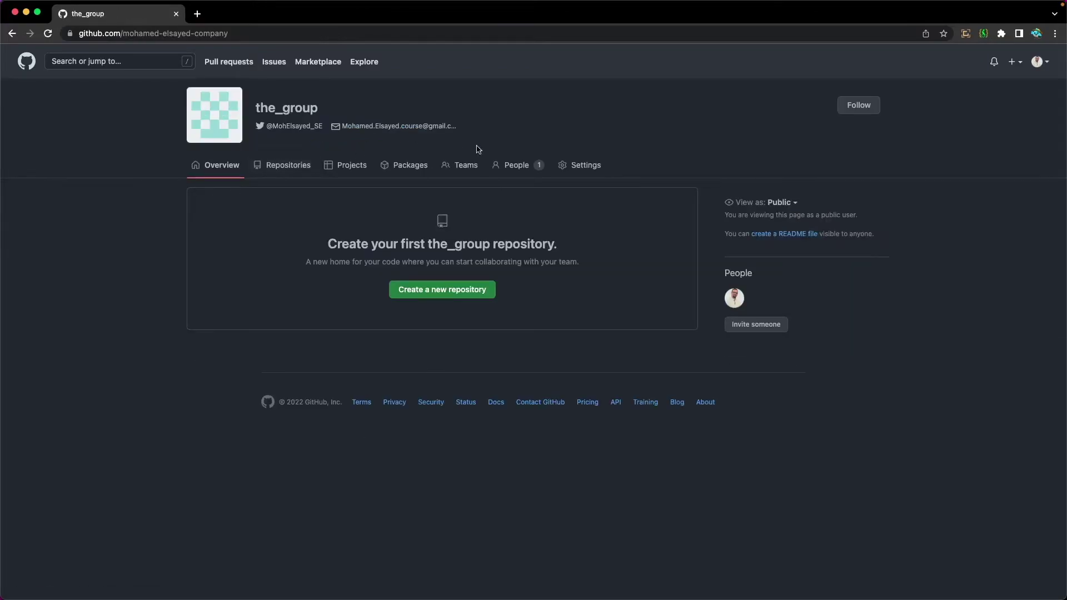
click(515, 164)
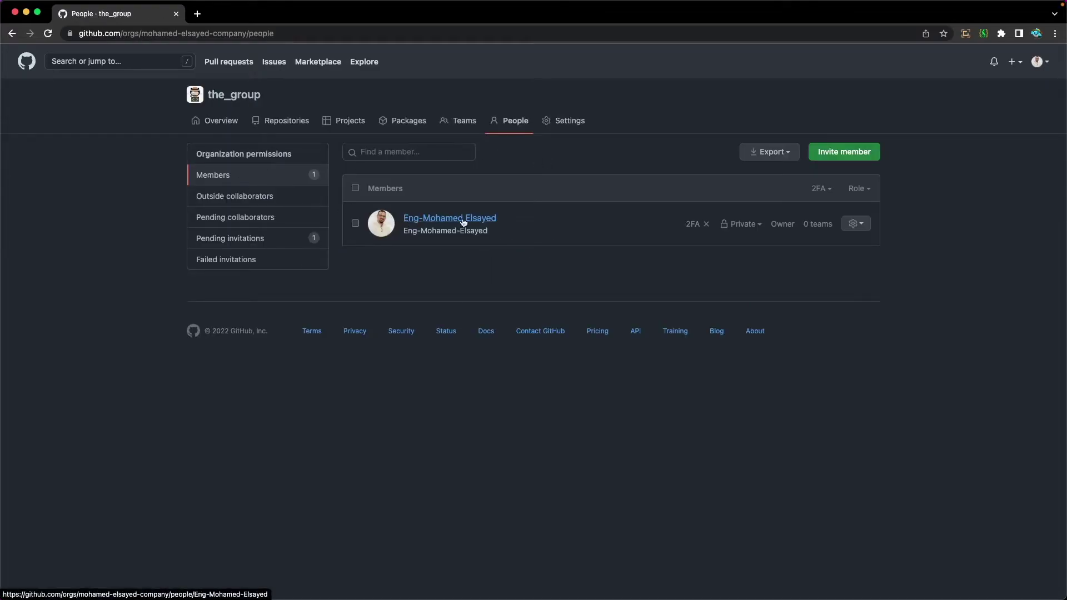
mouse_move(433, 218)
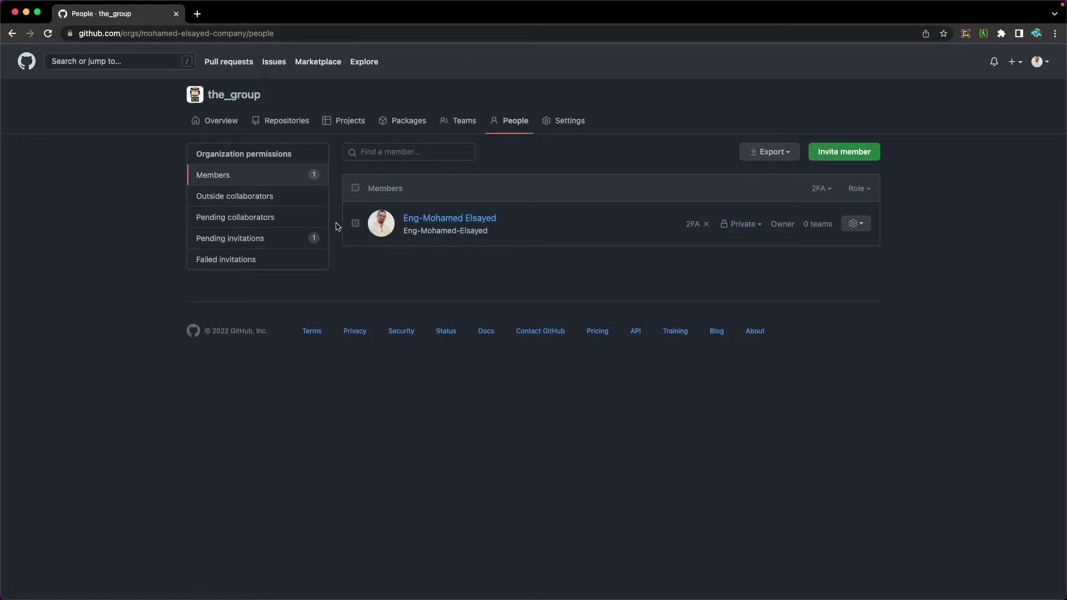
click(225, 244)
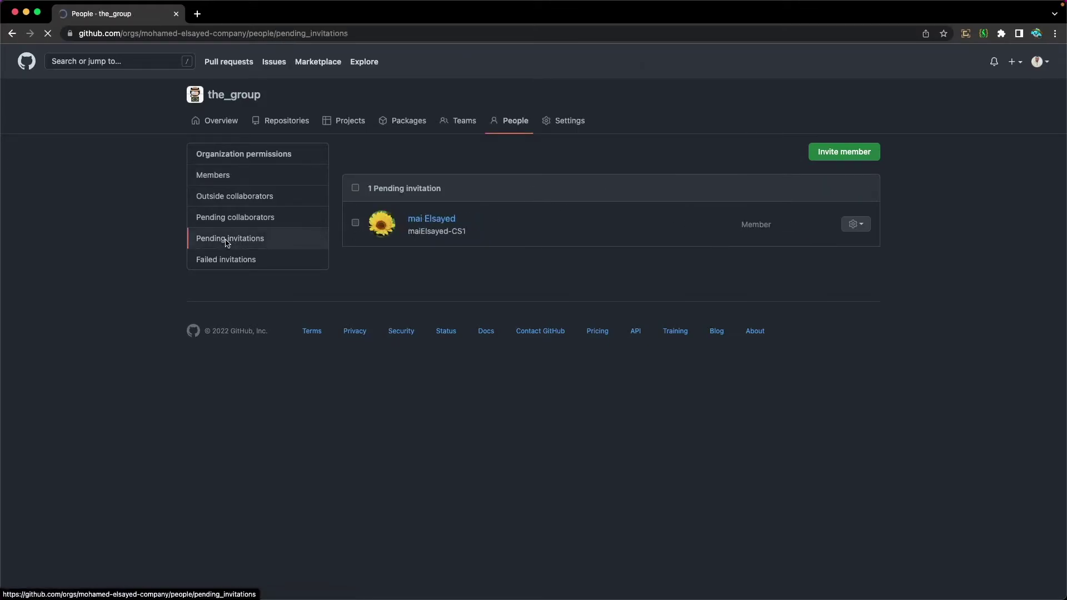
mouse_move(420, 225)
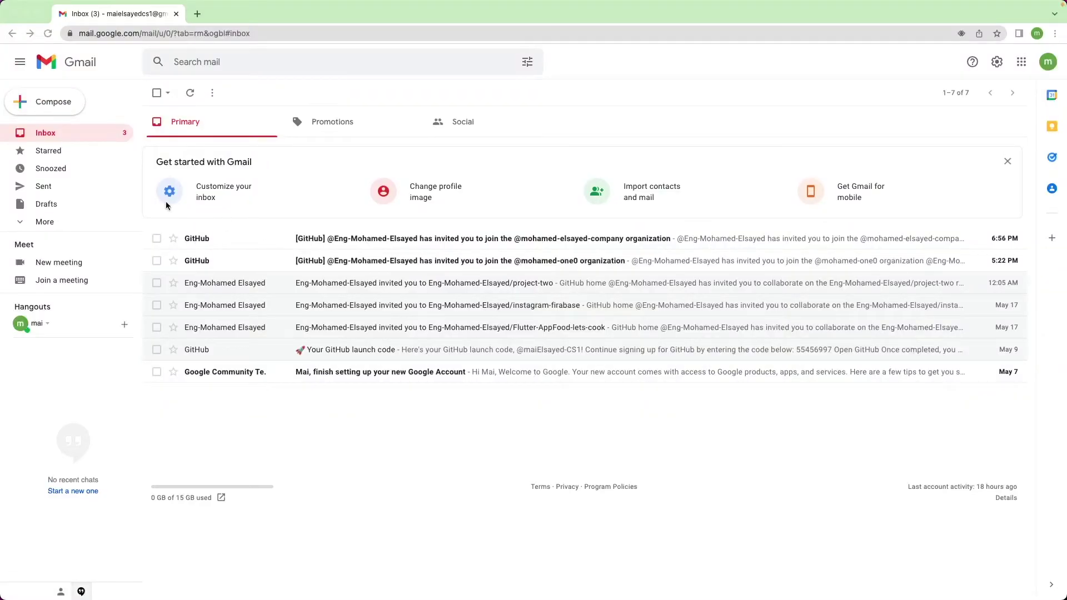
Open GitHub's invitation email in Gmail and use its Join button to reach the invitation page
click(340, 242)
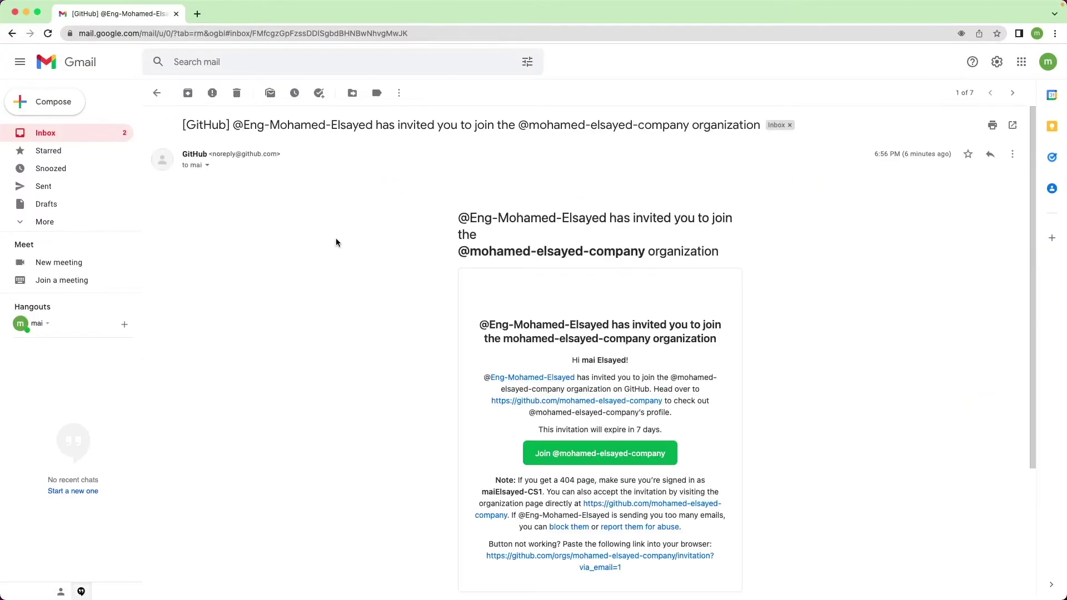
scroll(541, 254, down, 1)
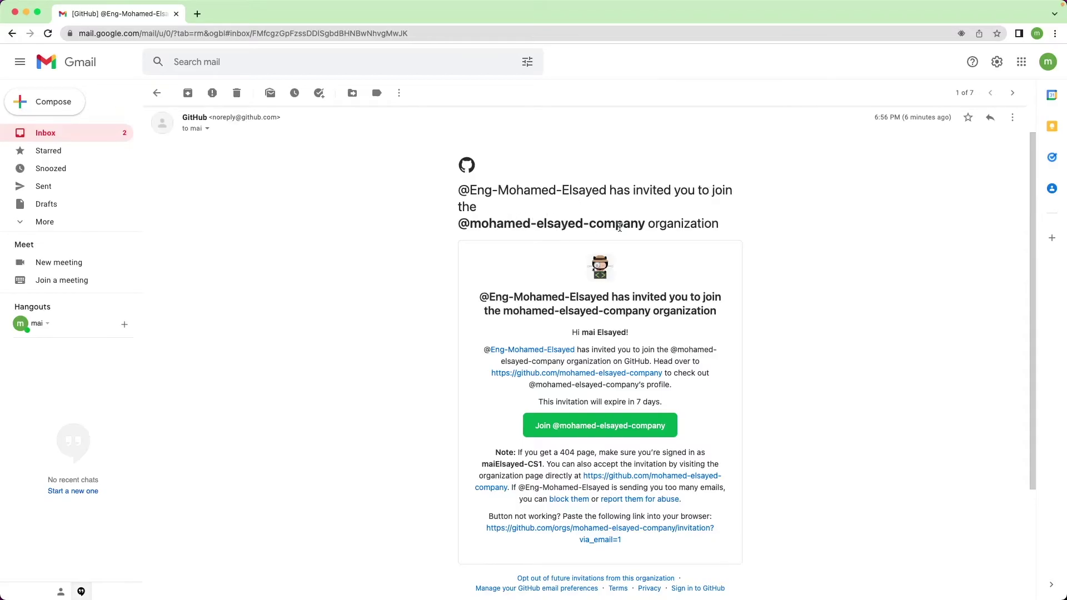
click(542, 429)
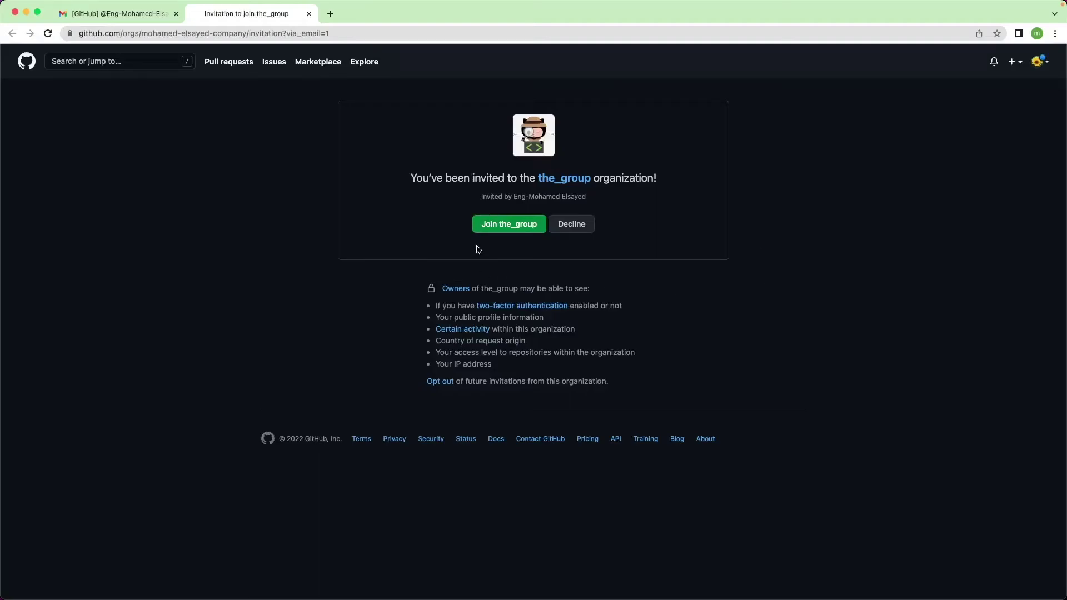
Join the_group, then verify it lists 2 members, an owner and a member, with no pending invitations
click(517, 231)
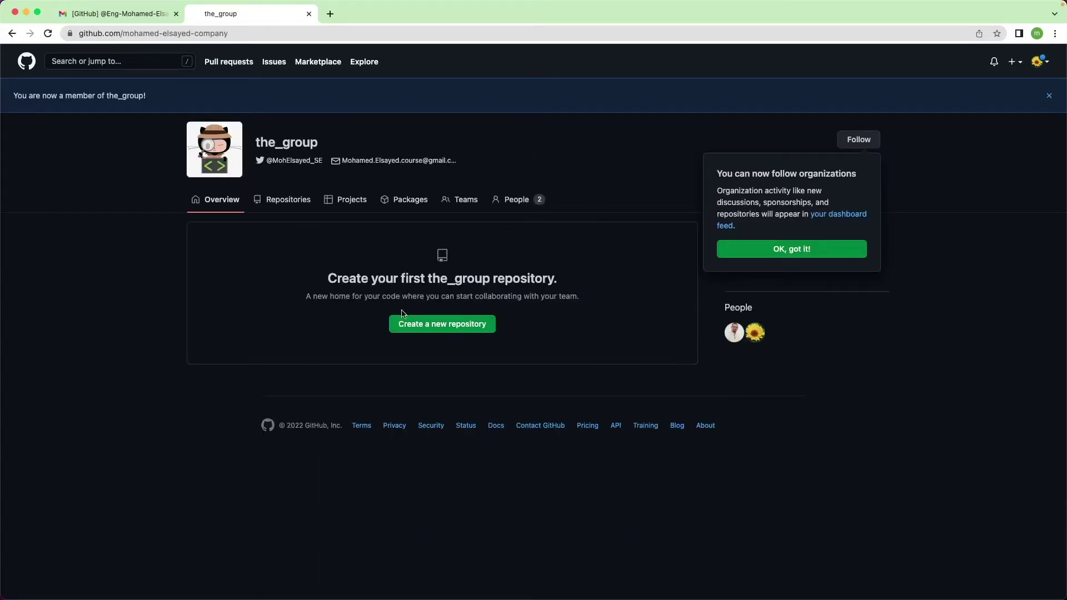
key(super+grave)
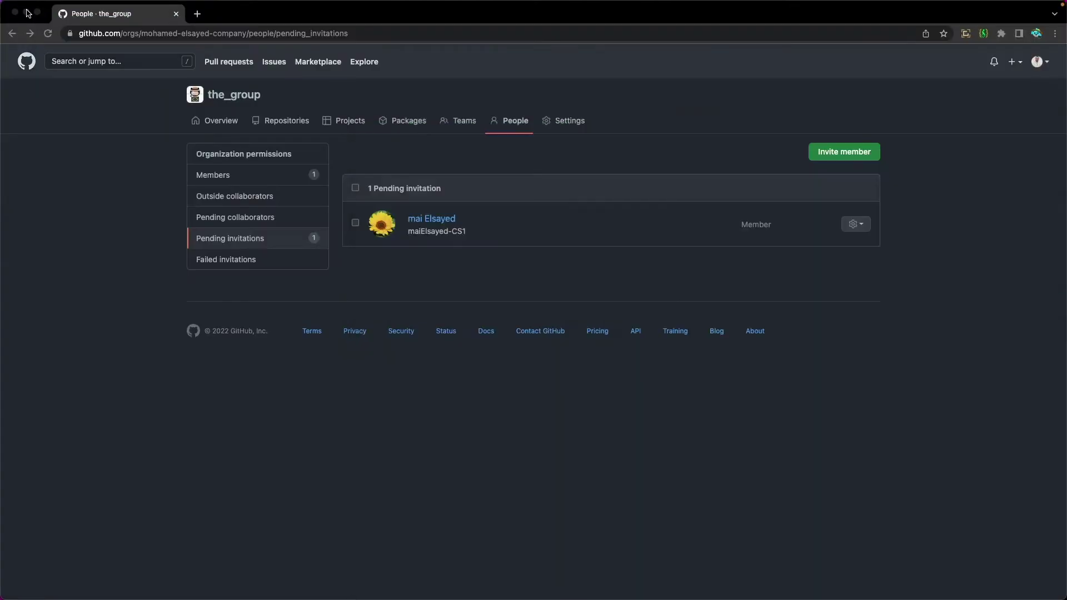
click(47, 34)
click(211, 176)
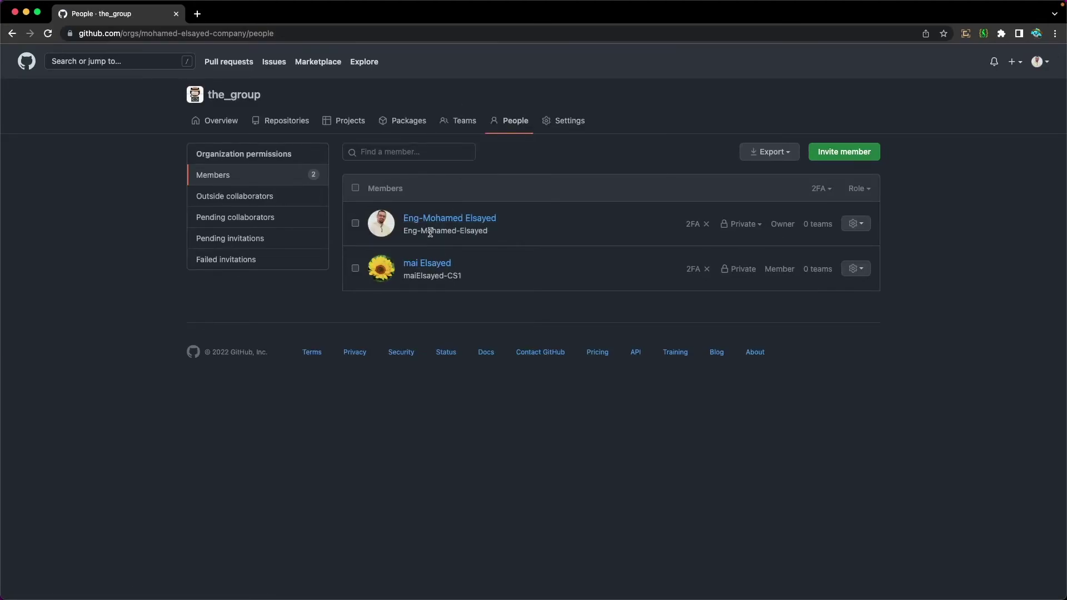
click(836, 161)
click(472, 235)
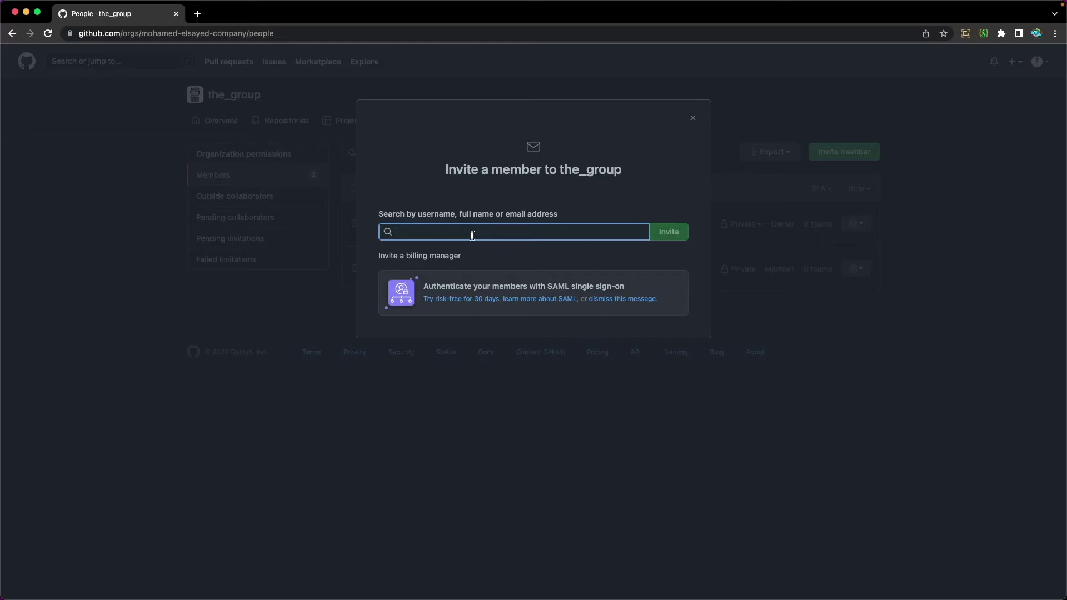
text(ma)
key(BackSpace)
text(ali)
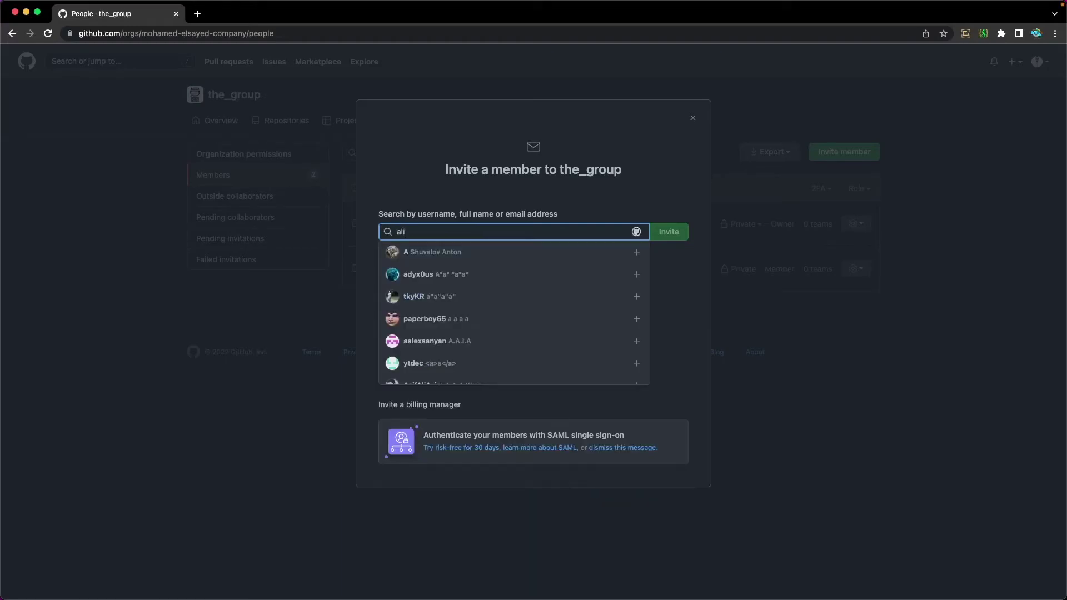
double_click(501, 234)
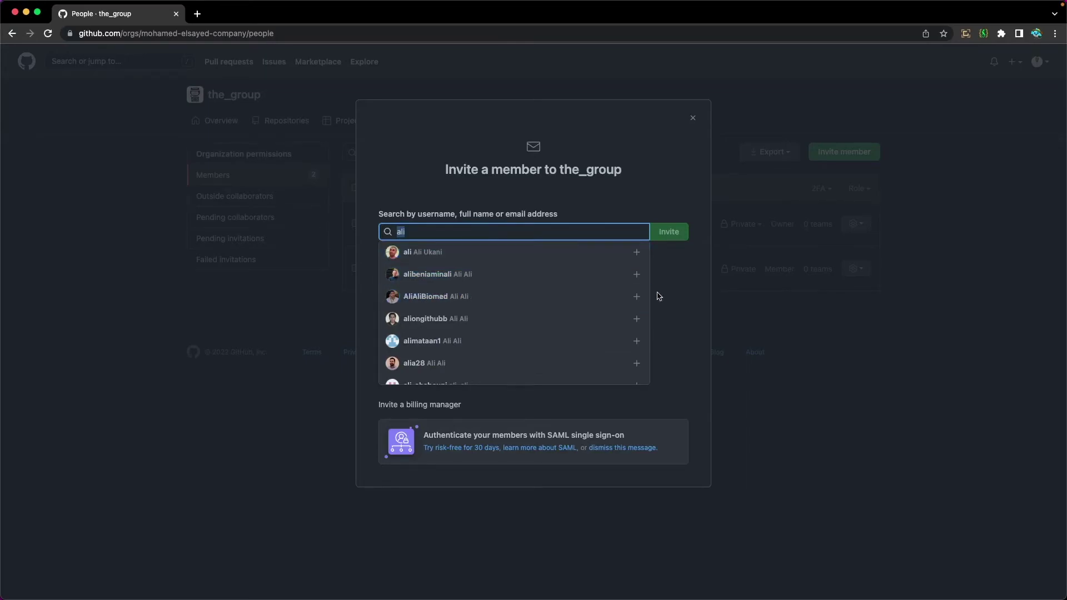
click(673, 281)
click(694, 116)
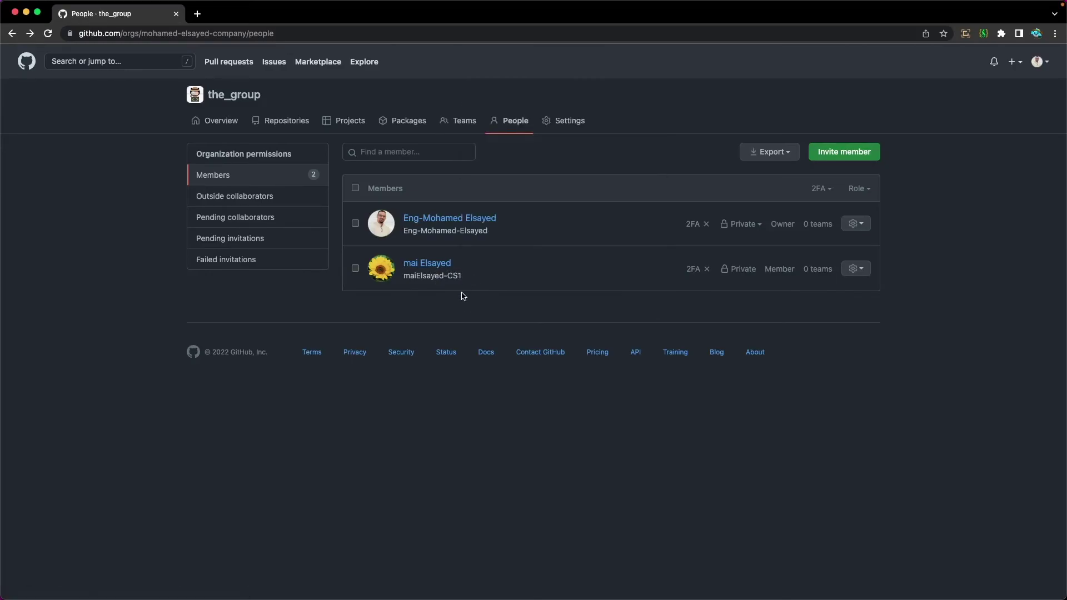
Change the second member's role in the_group to Owner
click(854, 269)
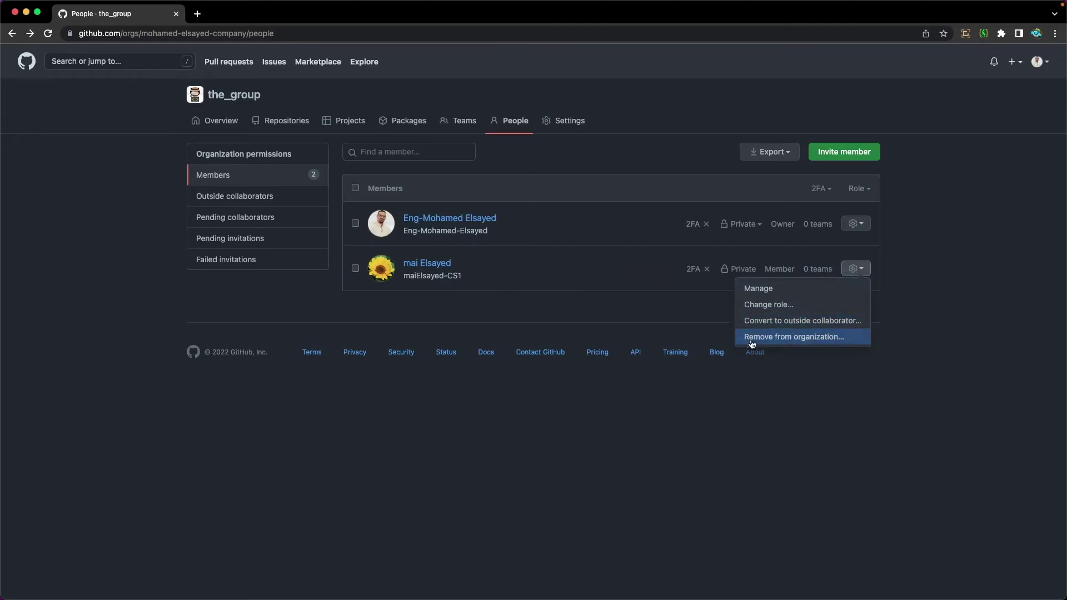
click(757, 305)
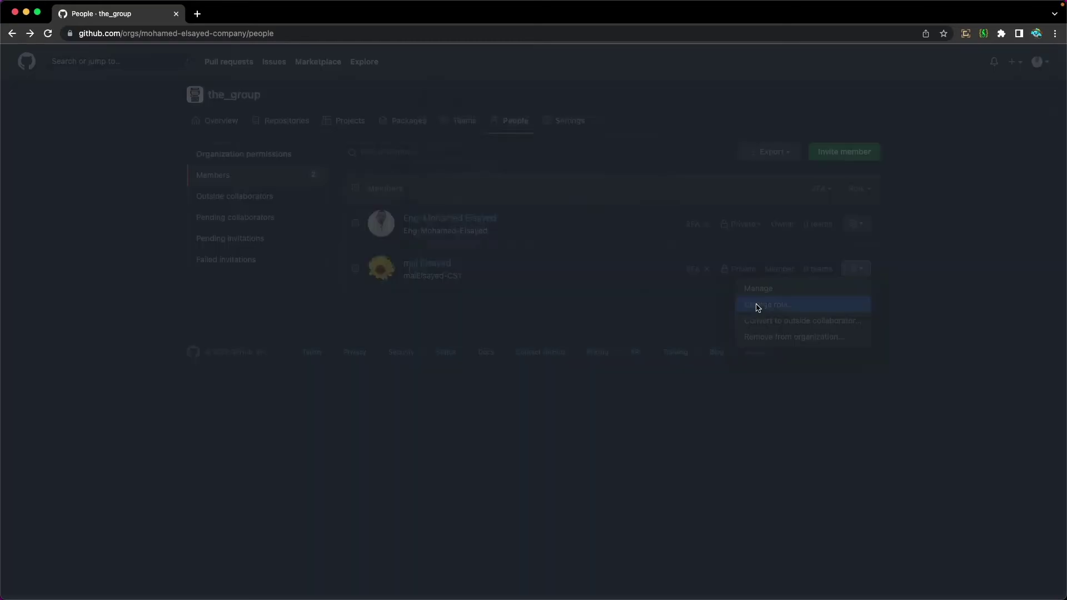
click(437, 167)
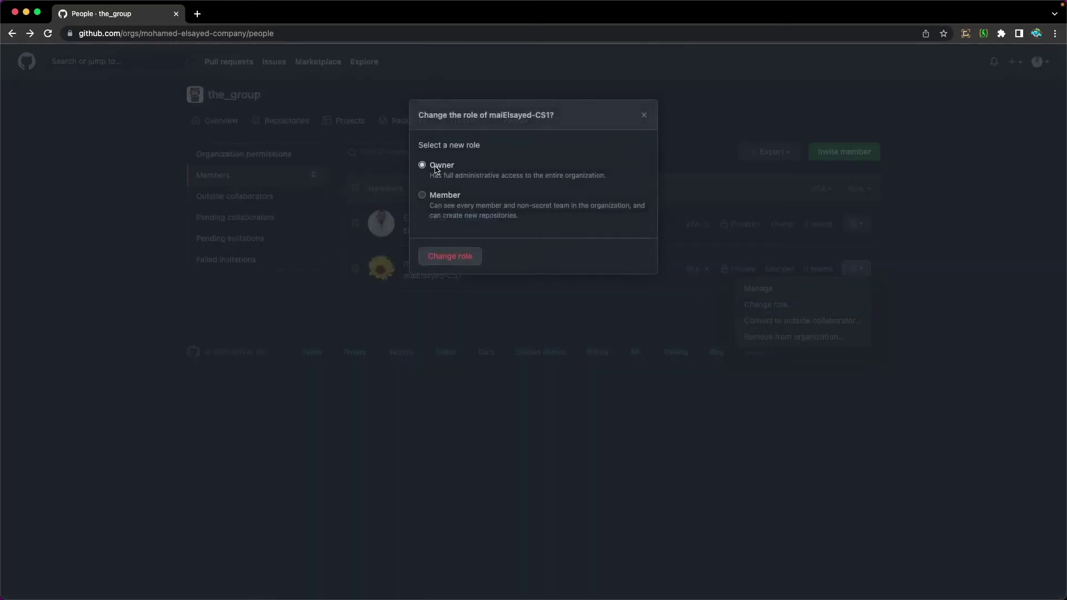
click(450, 255)
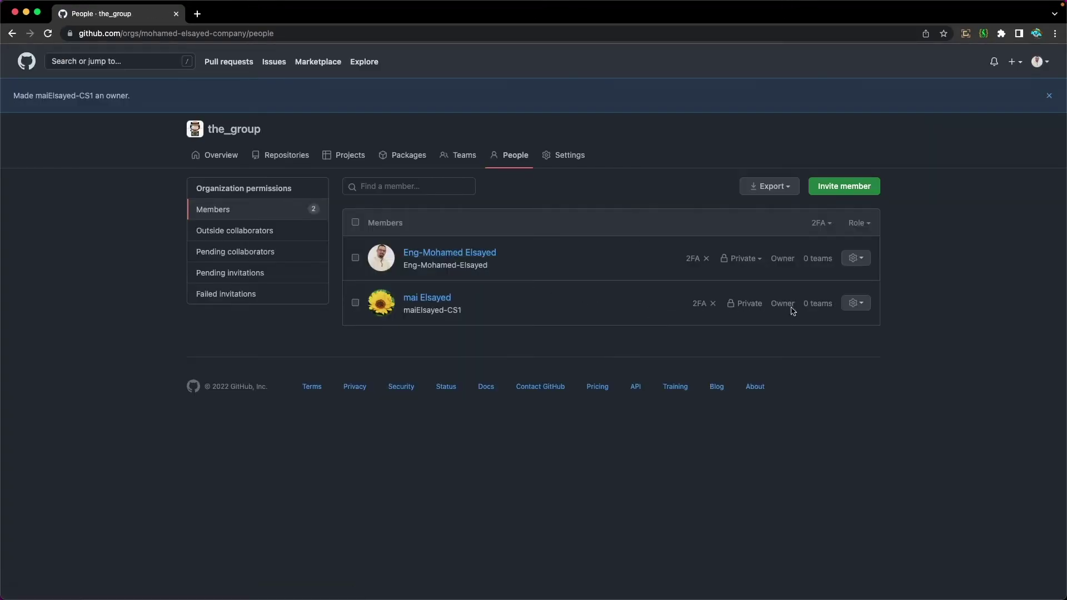
Remove that member from the_group, leaving only the owner in the member list
click(854, 302)
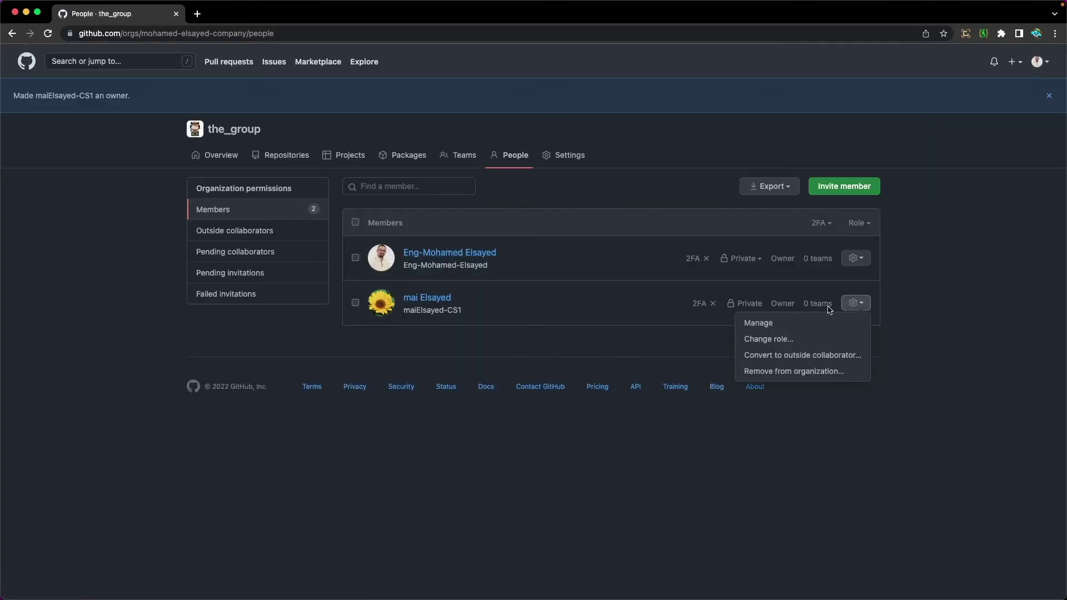
click(791, 372)
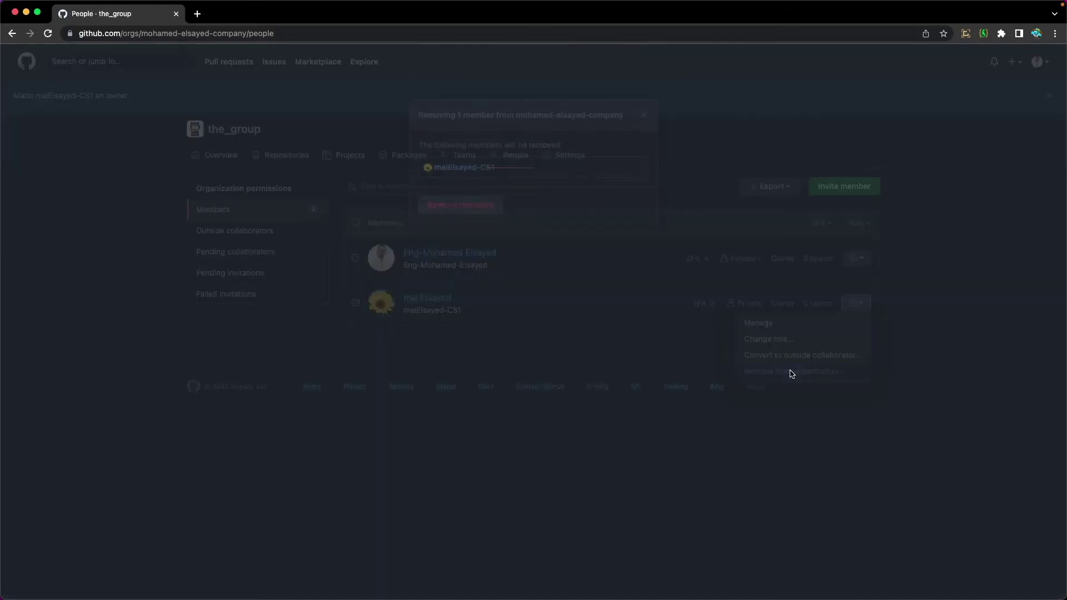
click(469, 209)
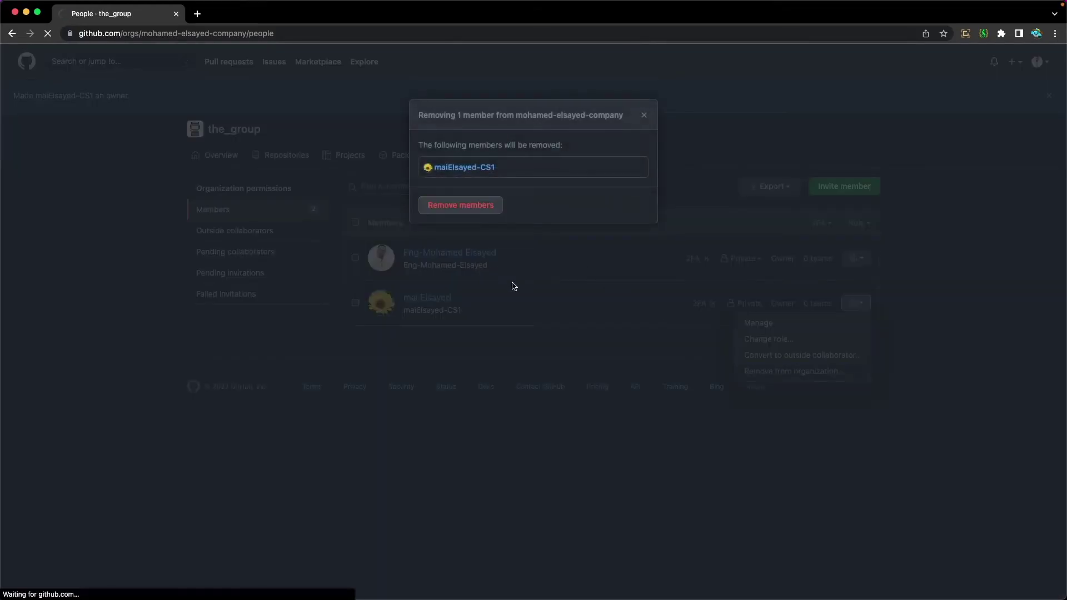
click(48, 34)
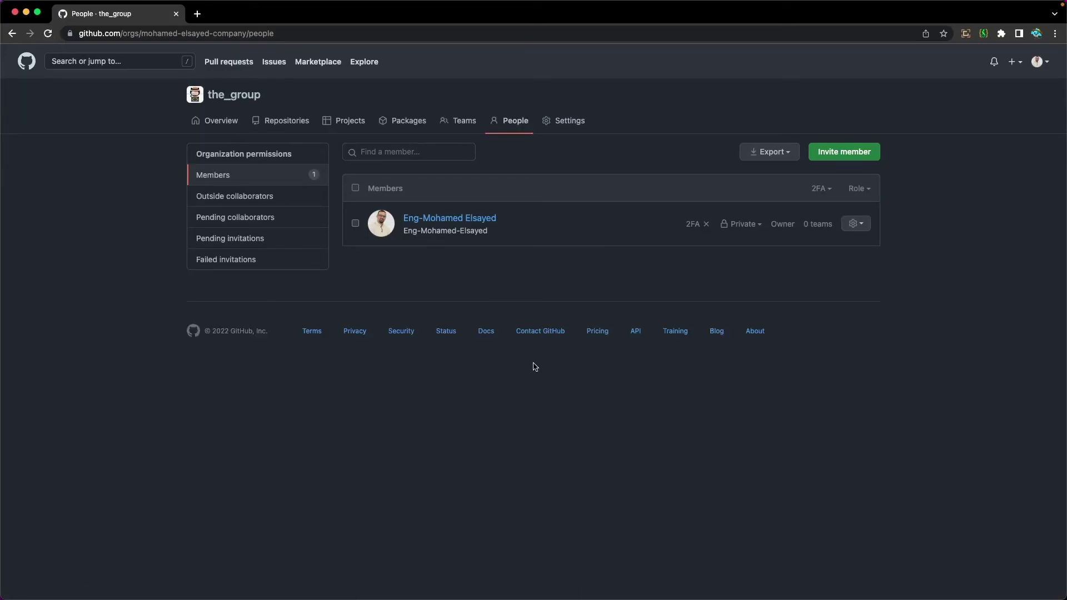
From the_group overview, start a new repository named project-three
click(216, 121)
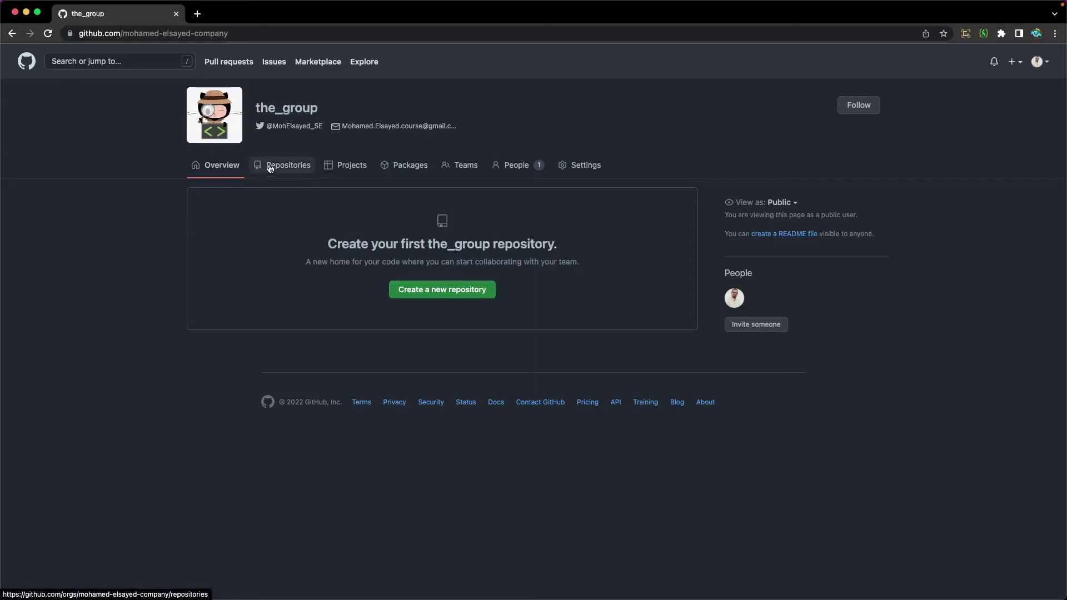
click(434, 296)
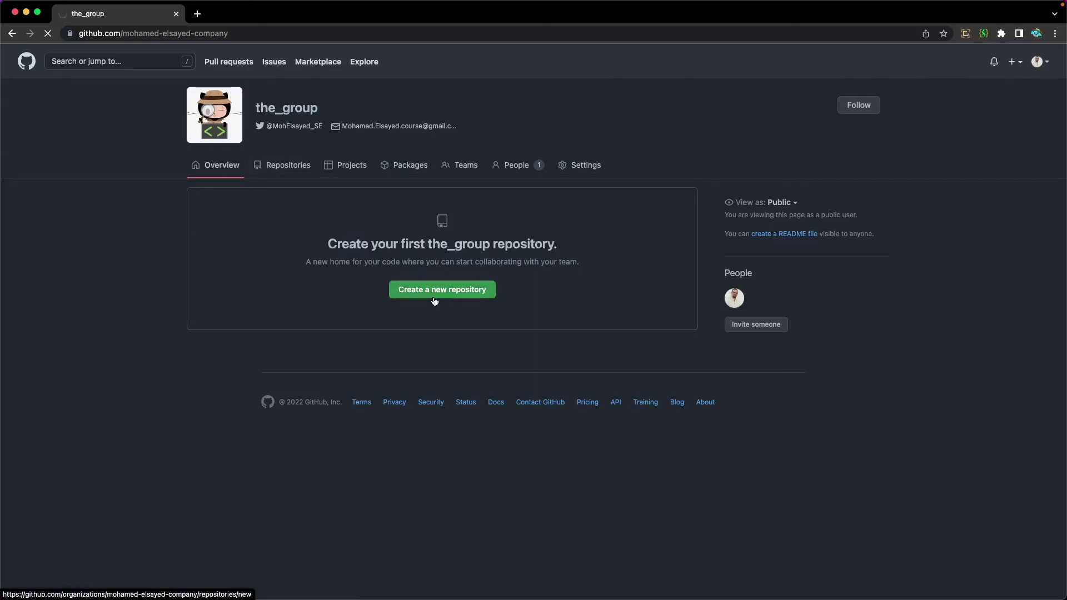
click(531, 187)
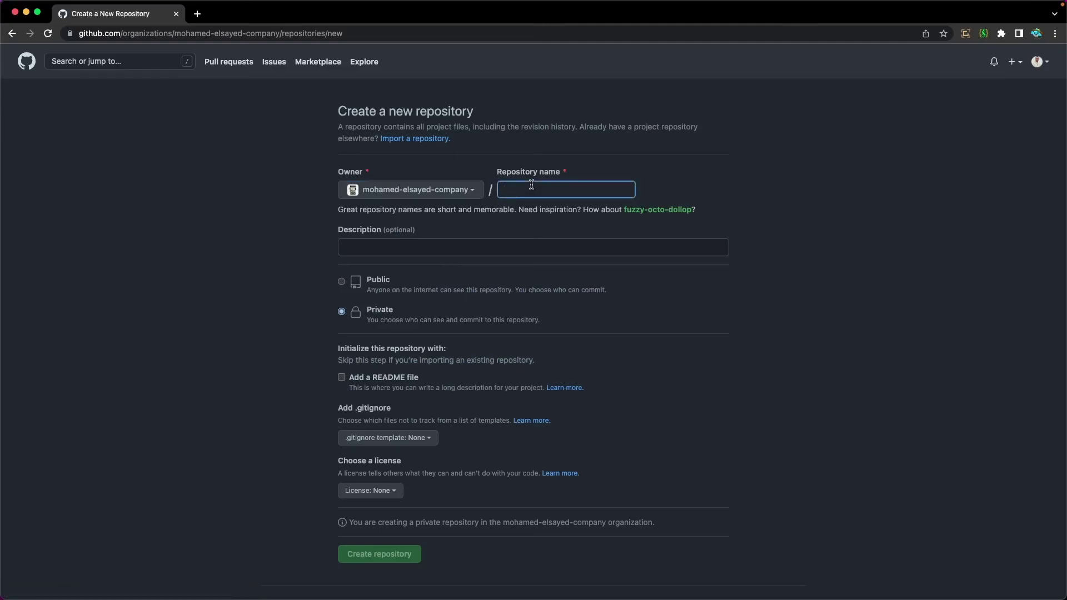
text(project)
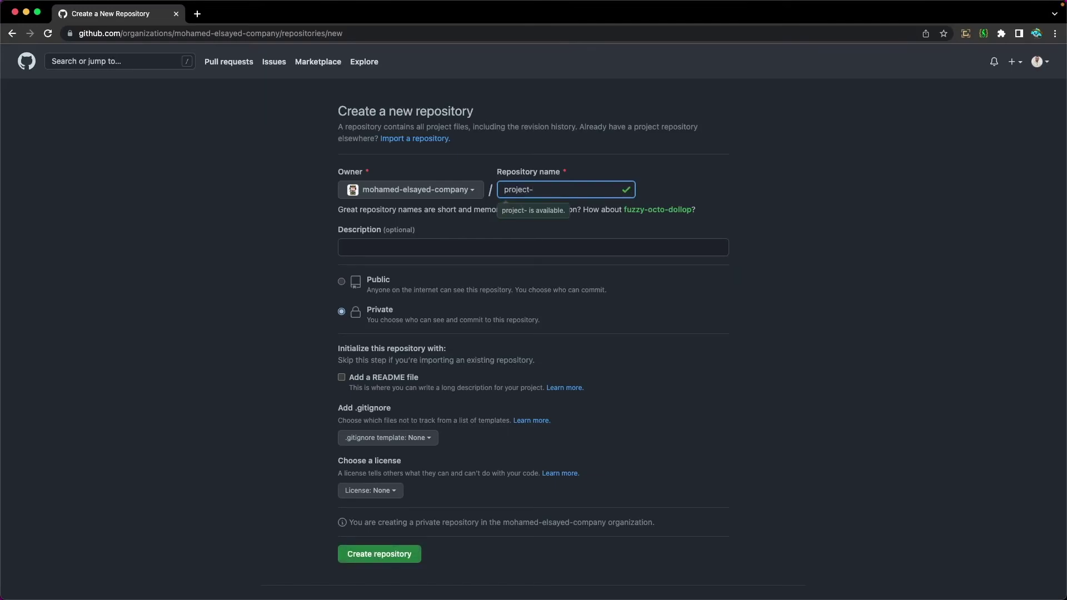
text(-thre)
key(BackSpace)
text(ree)
Create project-three as a private repository and return to the_group overview listing it
click(423, 250)
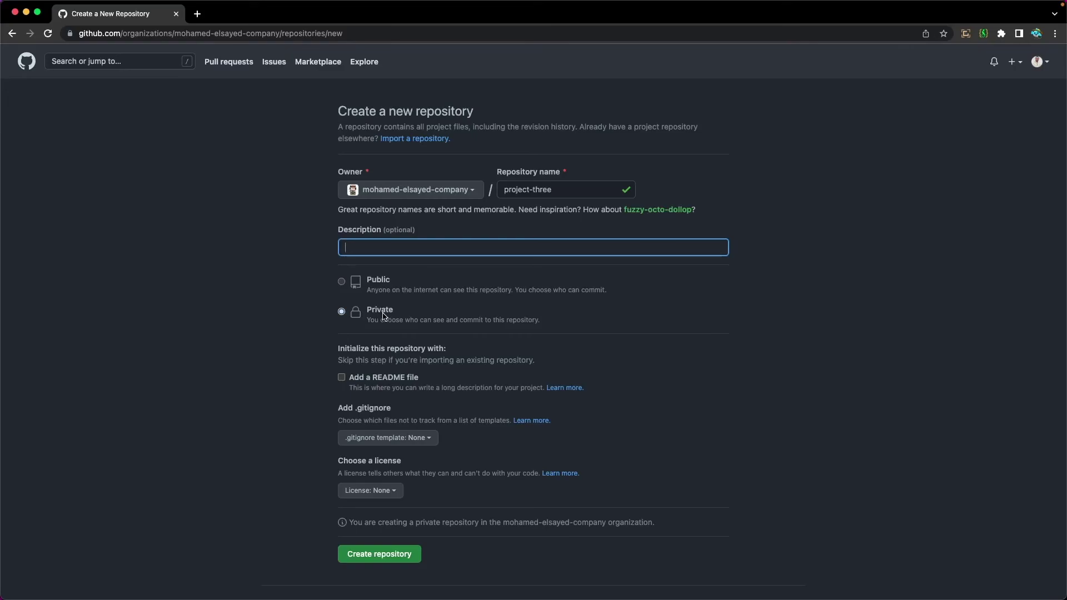
click(388, 554)
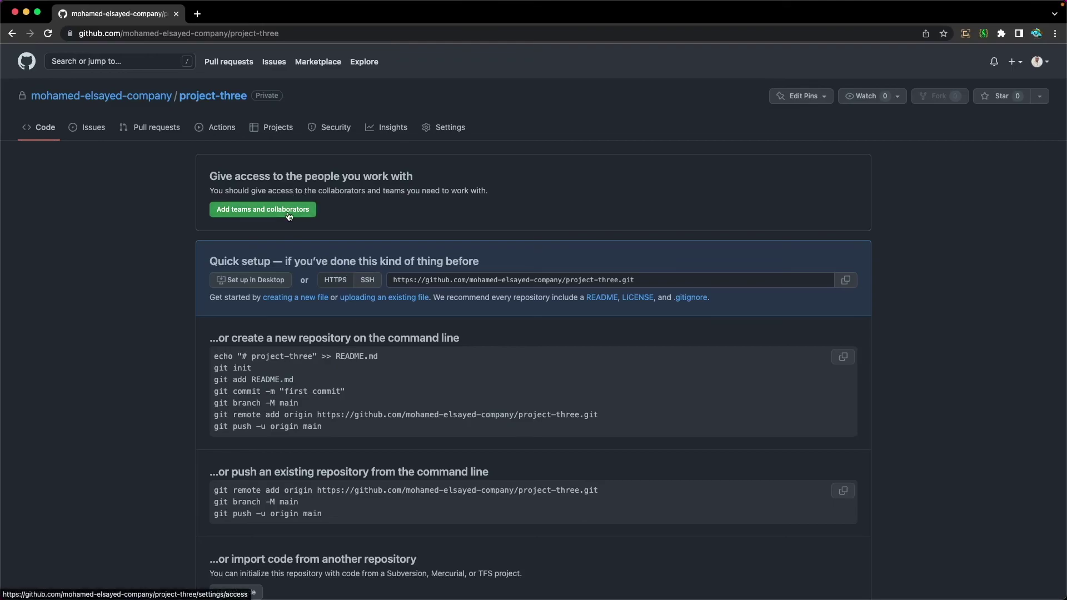
click(118, 101)
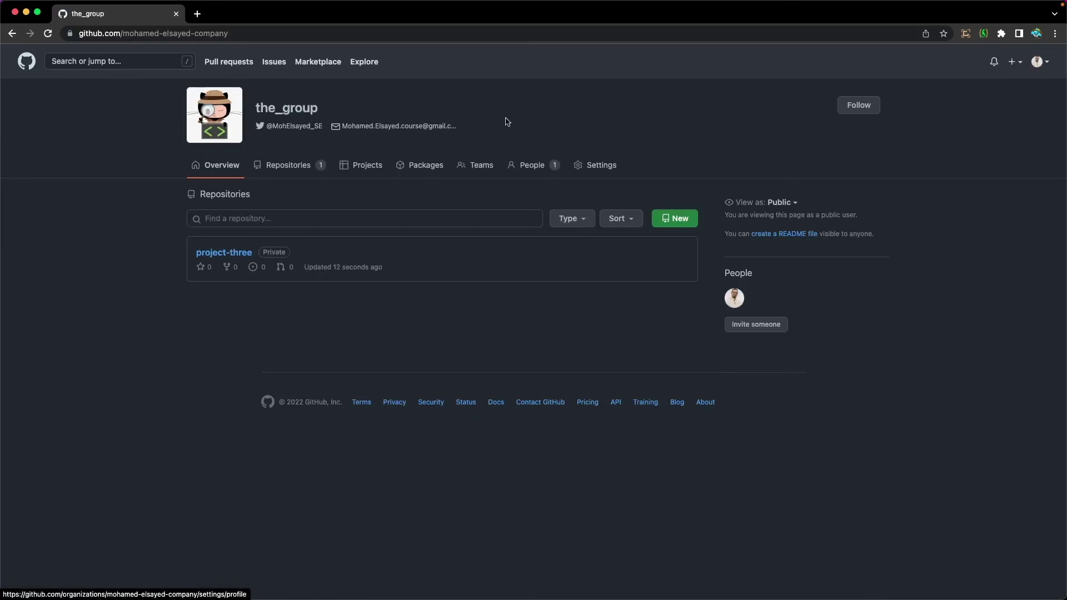